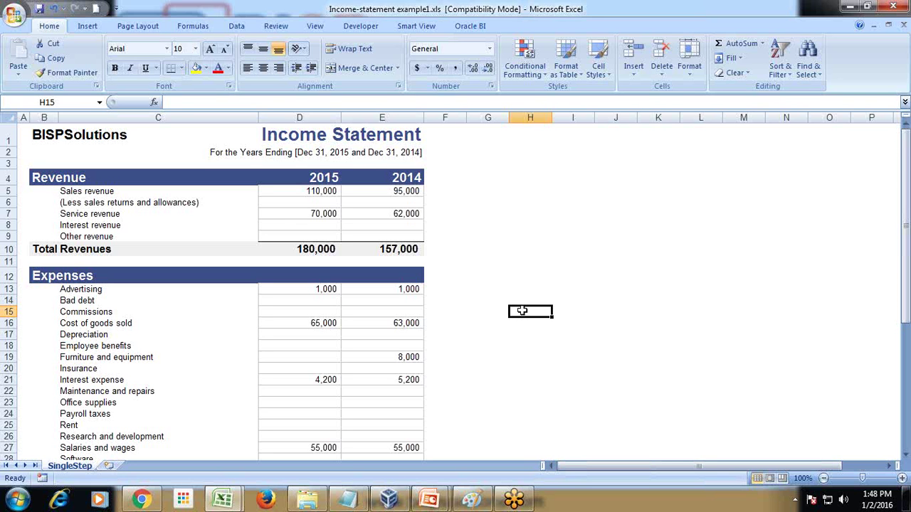
- Switch to the Notepad notes, place them beside the income statement, and highlight the Financial Elements dimension
{"action": "left_click", "coordinate": [481, 273]}
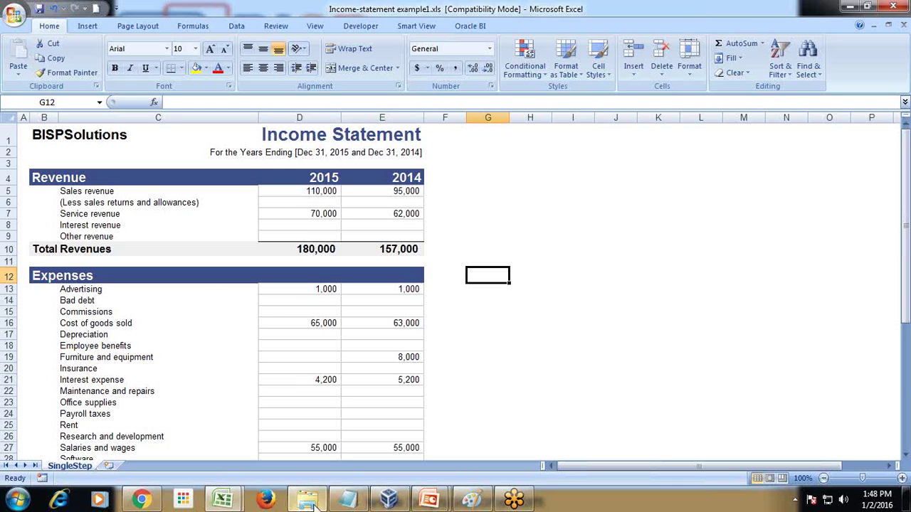
{"action": "left_click", "coordinate": [346, 499]}
{"action": "left_click_drag", "start_coordinate": [554, 265], "coordinate": [522, 217]}
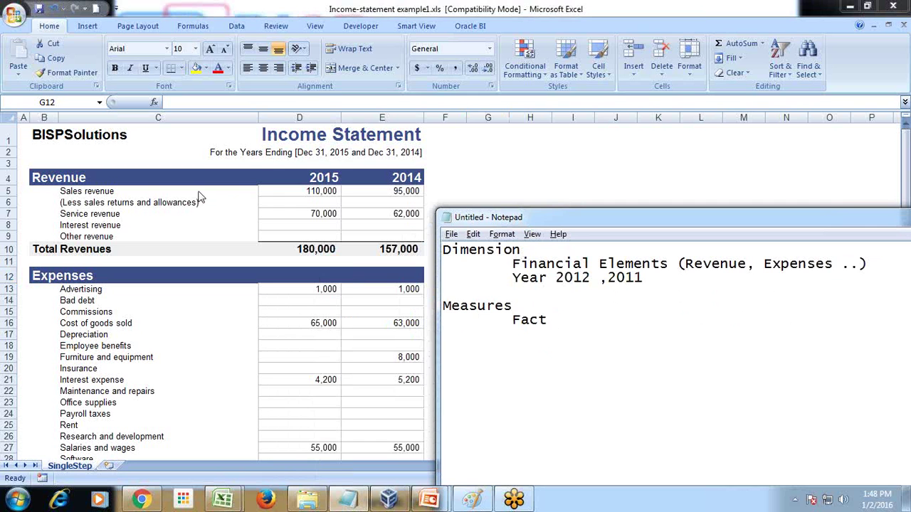
{"action": "left_click", "coordinate": [509, 292]}
{"action": "left_click_drag", "start_coordinate": [513, 263], "coordinate": [669, 265]}
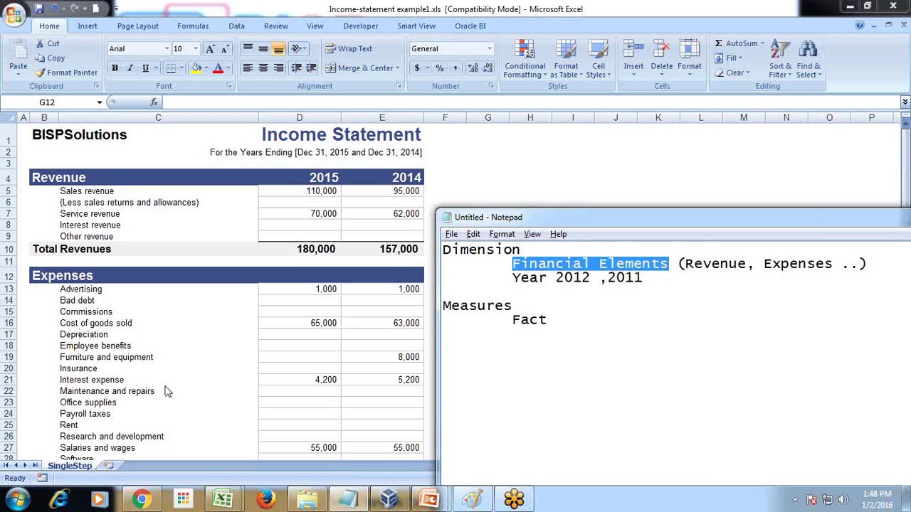
- Change the years listed for the Year dimension in the notes to 2015 and 2014
{"action": "left_click_drag", "start_coordinate": [548, 278], "coordinate": [512, 278]}
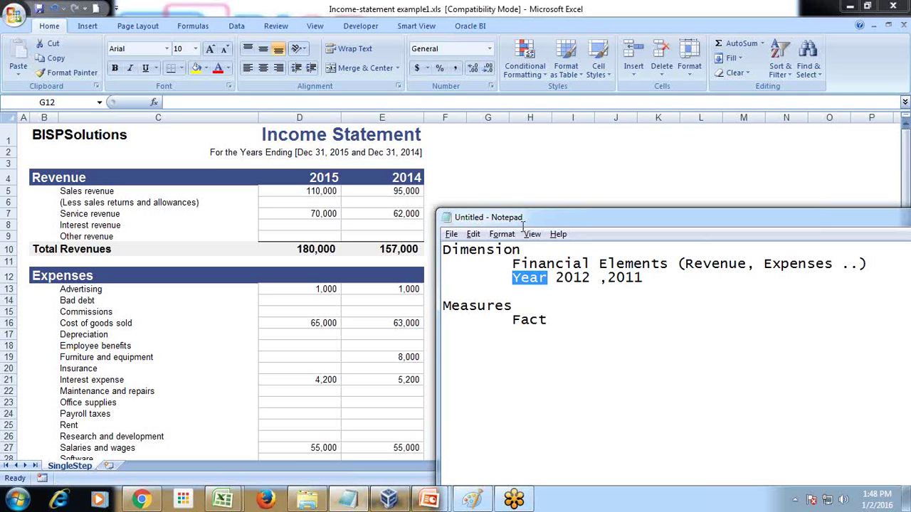
{"action": "left_click", "coordinate": [588, 278]}
{"action": "key", "text": "BackSpace"}
{"action": "type", "text": "5"}
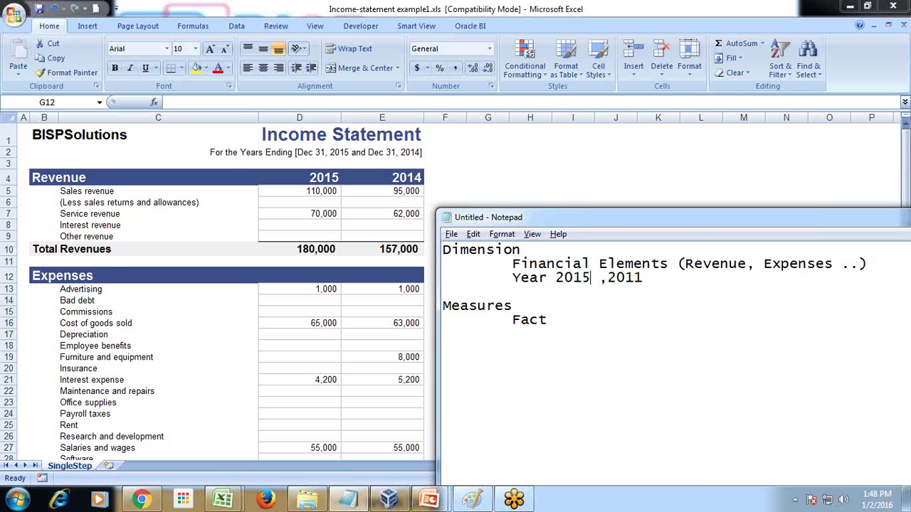
{"action": "type", "text": " ,2014"}
- Switch to the Excel income statement and examine the revenue line items and the two year headings
{"action": "key", "text": "alt+Tab"}
{"action": "left_click_drag", "start_coordinate": [117, 203], "coordinate": [114, 238]}
{"action": "left_click", "coordinate": [299, 178]}
{"action": "left_click", "coordinate": [290, 192]}
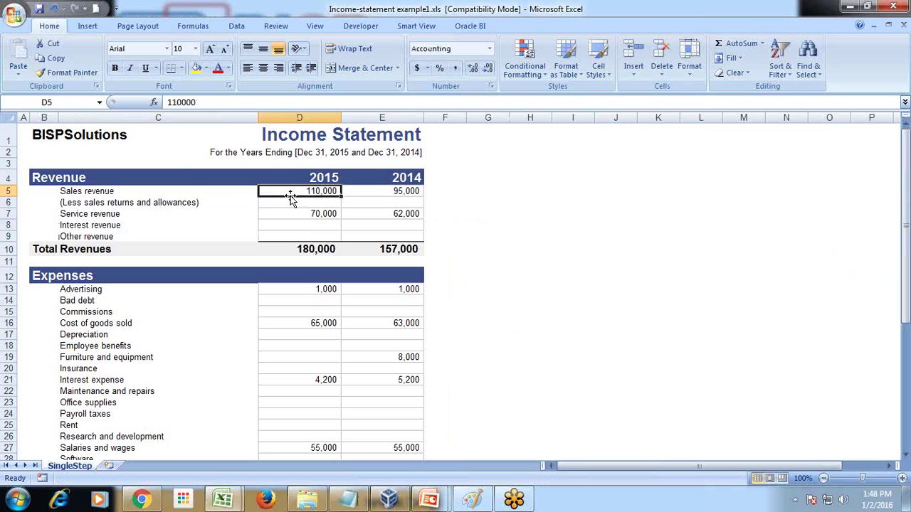
{"action": "left_click_drag", "start_coordinate": [192, 178], "coordinate": [189, 234]}
{"action": "left_click_drag", "start_coordinate": [320, 178], "coordinate": [379, 178]}
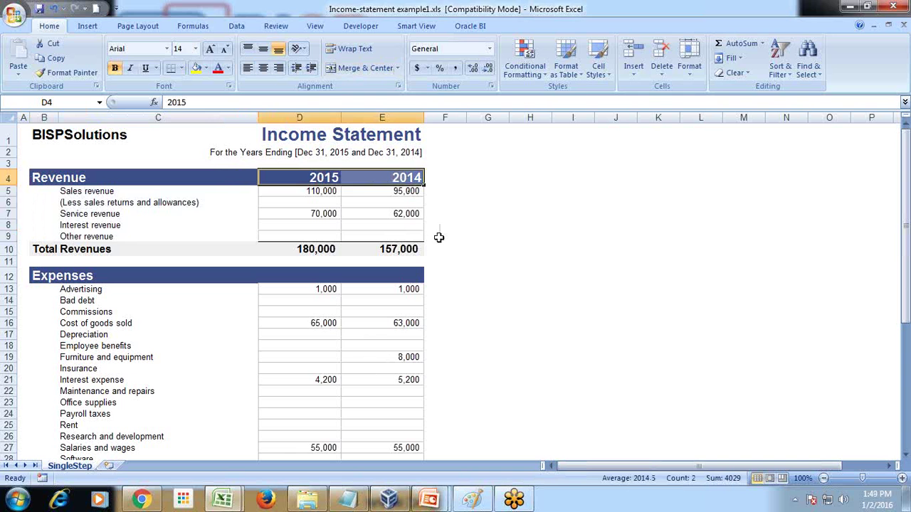
- Switch to the Income-statement example.xls workbook and examine its Year, Parent, Child and Measures columns
{"action": "key", "text": "alt+Tab"}
{"action": "key", "text": "alt+Tab"}
{"action": "mouse_move", "coordinate": [235, 502]}
{"action": "left_click", "coordinate": [177, 446]}
{"action": "left_click", "coordinate": [299, 432]}
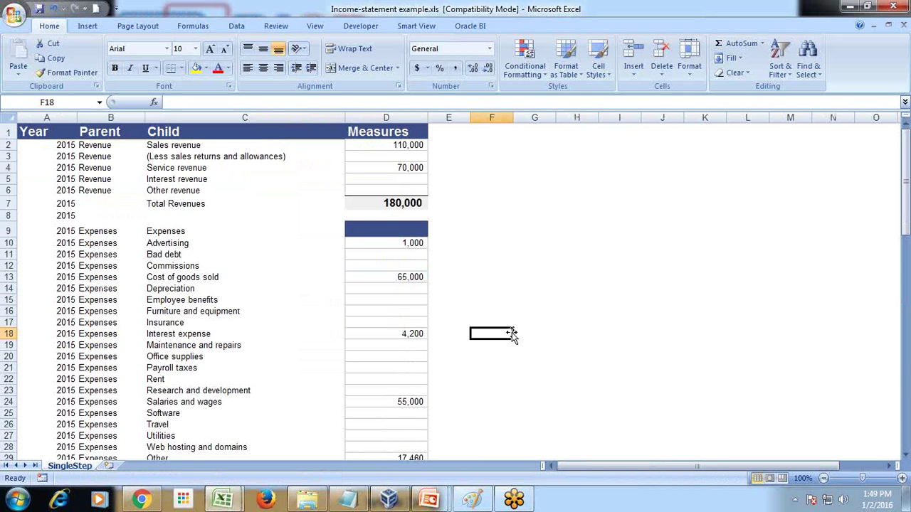
{"action": "left_click", "coordinate": [56, 119]}
{"action": "left_click_drag", "start_coordinate": [56, 120], "coordinate": [110, 118]}
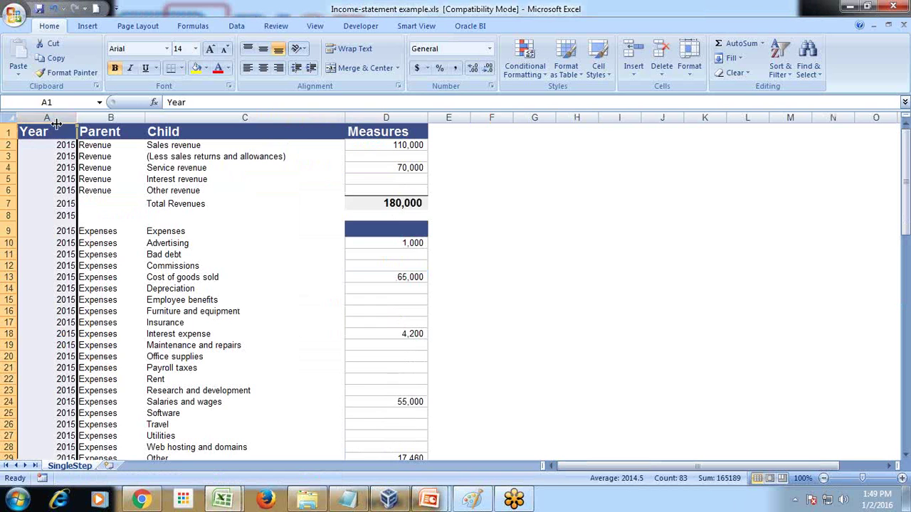
{"action": "left_click", "coordinate": [244, 117]}
{"action": "left_click", "coordinate": [376, 117]}
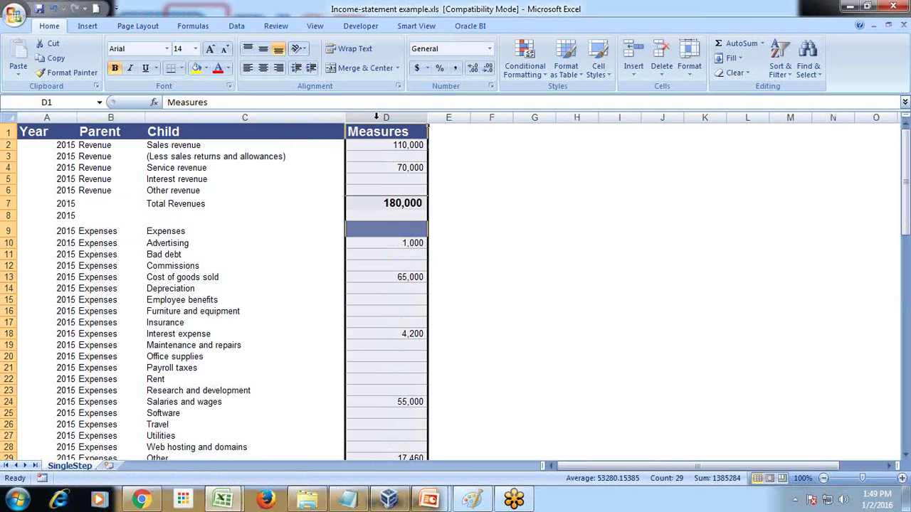
{"action": "left_click", "coordinate": [504, 203]}
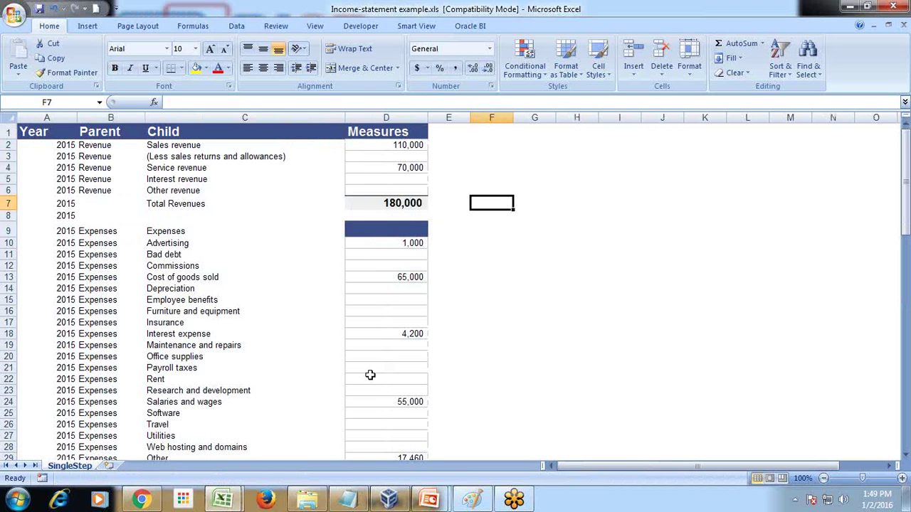
{"action": "left_click", "coordinate": [60, 129]}
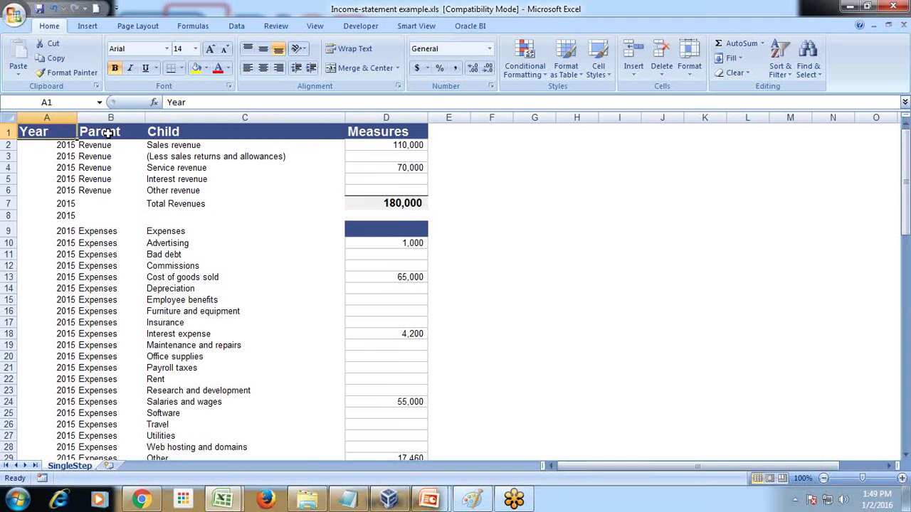
{"action": "left_click", "coordinate": [106, 132]}
{"action": "left_click", "coordinate": [154, 133]}
{"action": "left_click", "coordinate": [110, 133]}
{"action": "left_click", "coordinate": [194, 133]}
- Return to Income-statement example1.xls and examine the Revenue and Expenses headings with the line items beneath them
{"action": "left_click", "coordinate": [223, 500]}
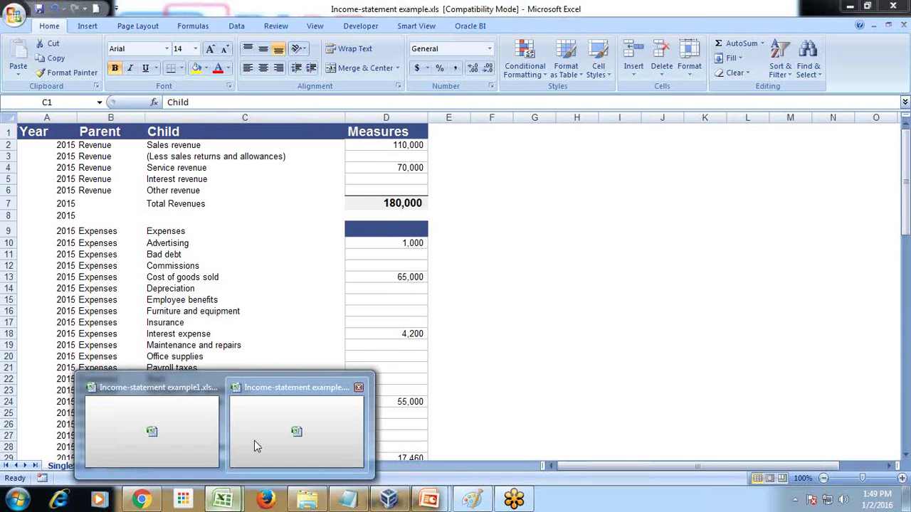
{"action": "left_click", "coordinate": [198, 436]}
{"action": "left_click", "coordinate": [537, 276]}
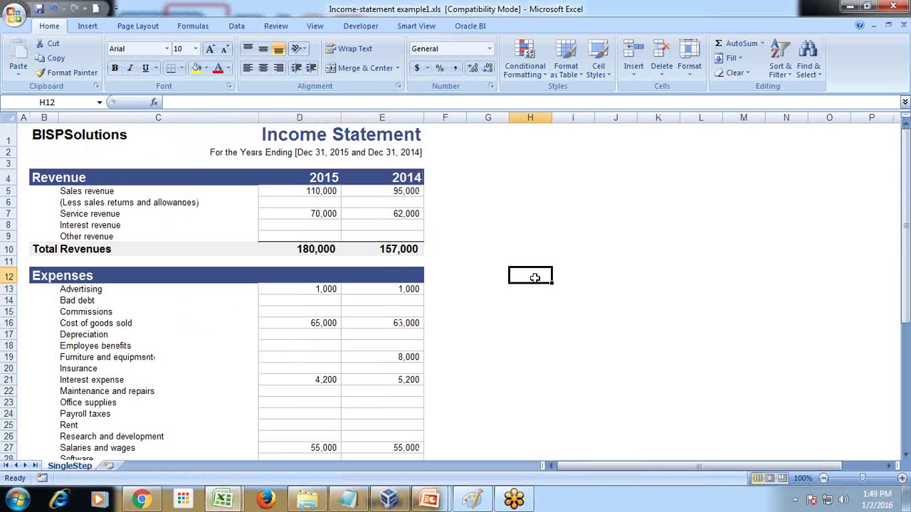
{"action": "left_click", "coordinate": [125, 179]}
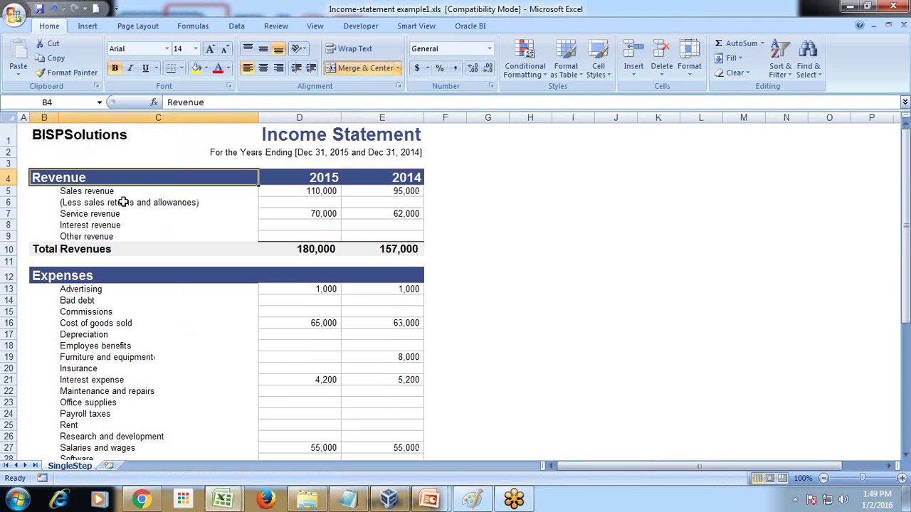
{"action": "left_click", "coordinate": [101, 191]}
{"action": "left_click_drag", "start_coordinate": [101, 191], "coordinate": [91, 236]}
{"action": "left_click", "coordinate": [87, 274]}
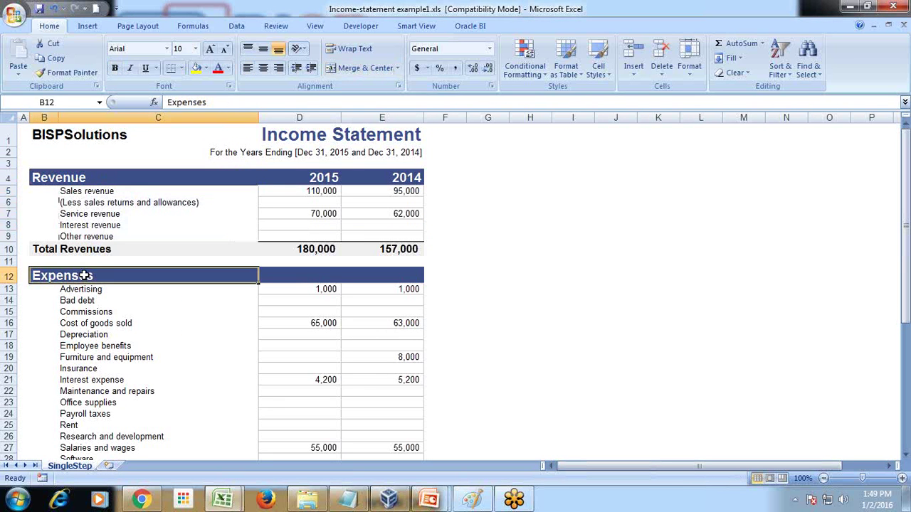
{"action": "left_click_drag", "start_coordinate": [81, 296], "coordinate": [95, 402]}
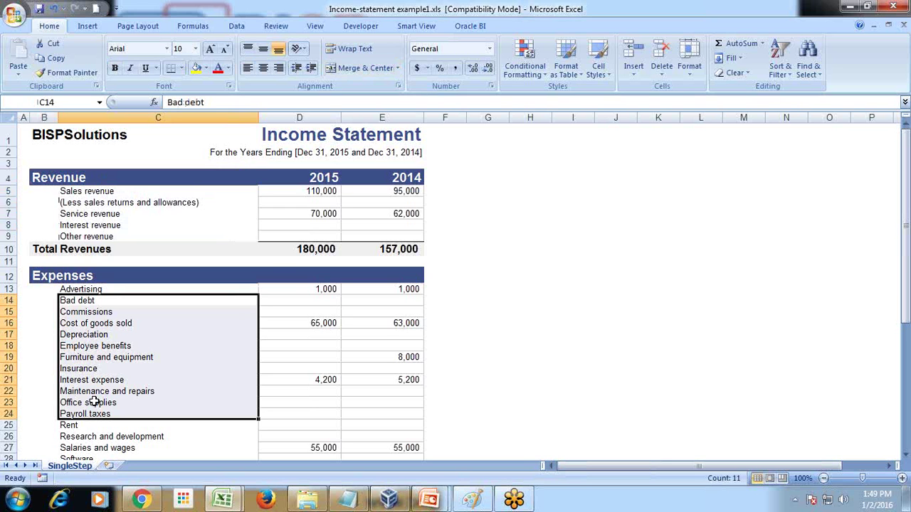
- Go back to Income-statement example.xls and compare how the Year, Parent, Child and Measures columns restructure the statement
{"action": "left_click", "coordinate": [222, 498]}
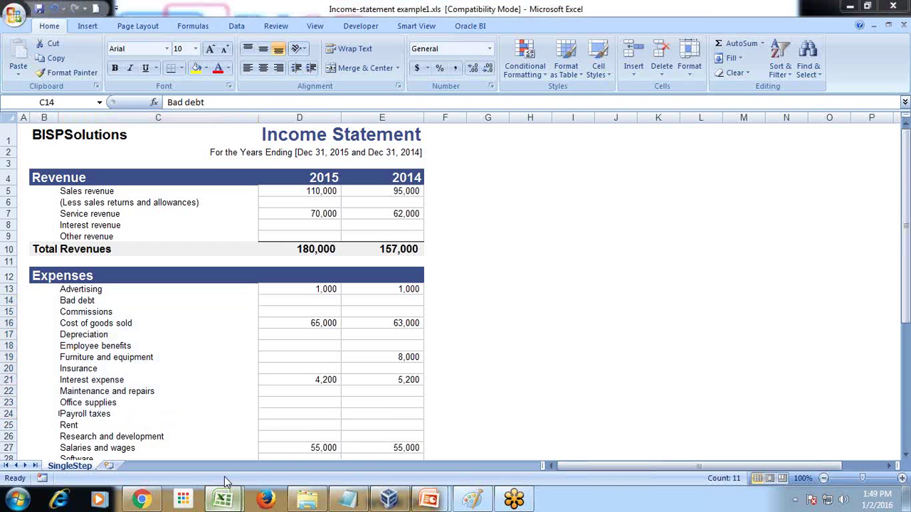
{"action": "left_click", "coordinate": [136, 420]}
{"action": "left_click", "coordinate": [223, 498]}
{"action": "left_click", "coordinate": [301, 426]}
{"action": "left_click", "coordinate": [50, 118]}
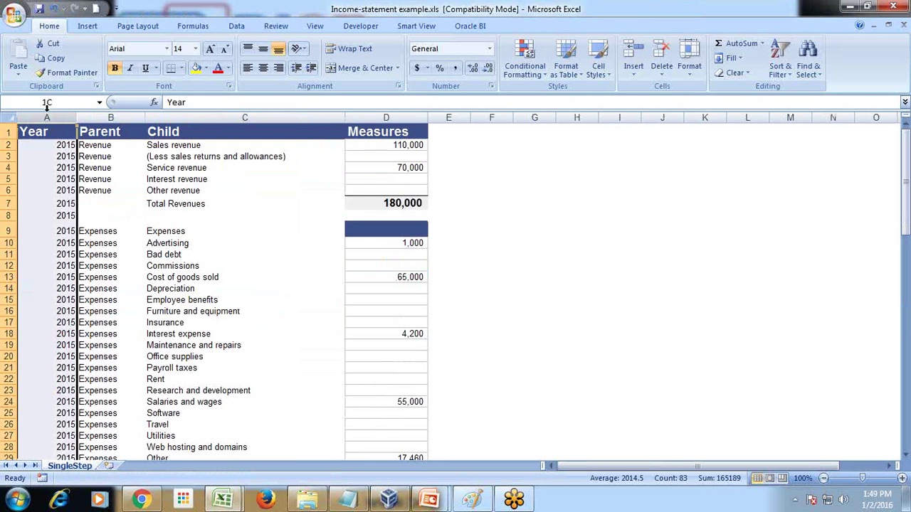
{"action": "left_click", "coordinate": [178, 118]}
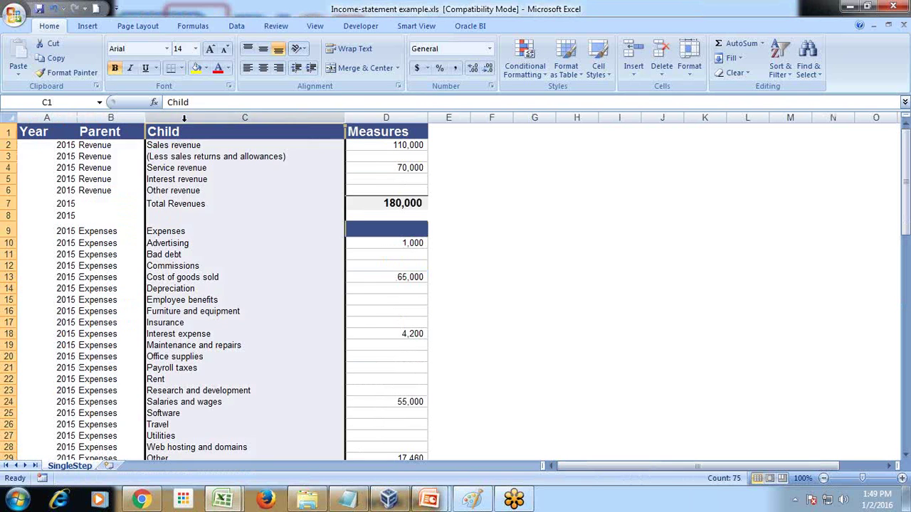
{"action": "left_click", "coordinate": [126, 117]}
{"action": "left_click", "coordinate": [203, 121]}
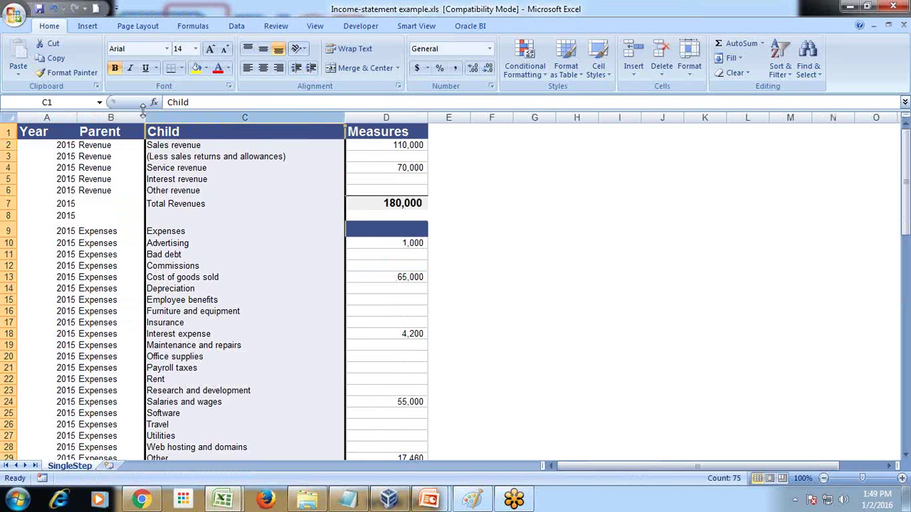
{"action": "left_click", "coordinate": [366, 111]}
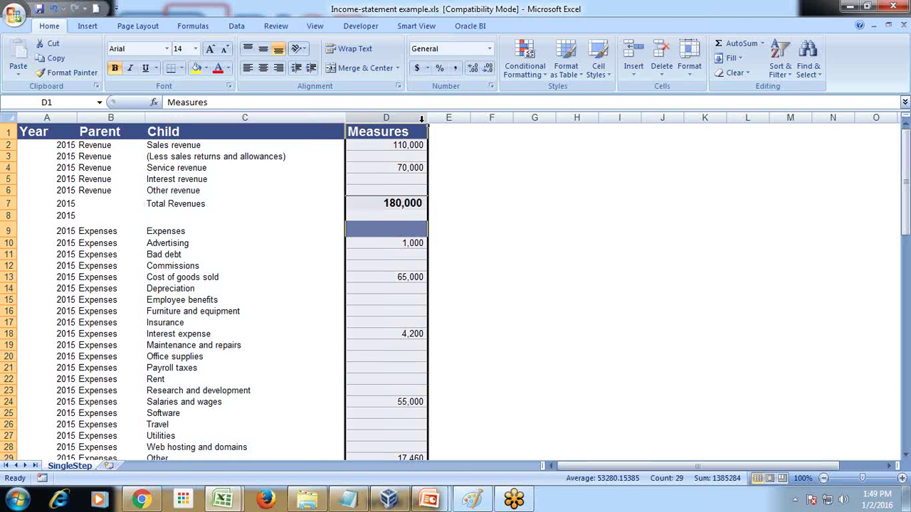
- In Tableau, add a new worksheet and connect to the Excel workbook Income-statement example in the DataSource folder
{"action": "left_click", "coordinate": [391, 500]}
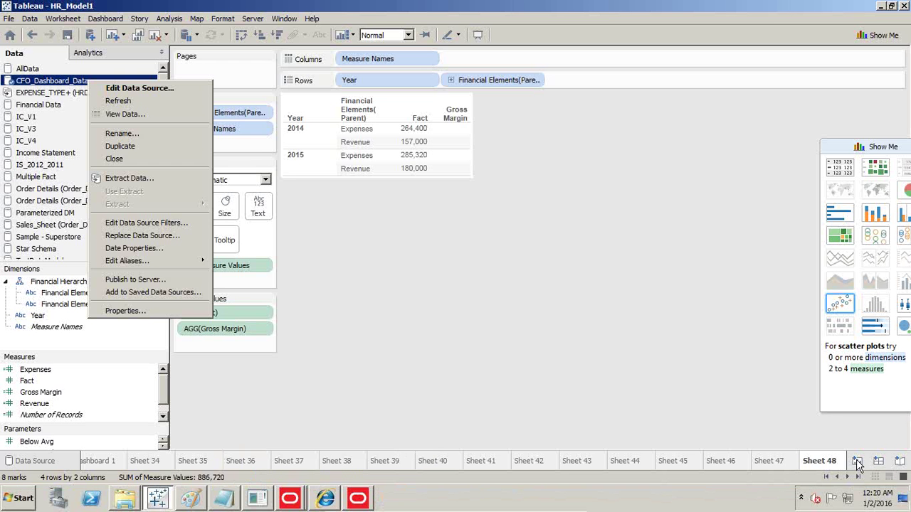
{"action": "left_click", "coordinate": [857, 460]}
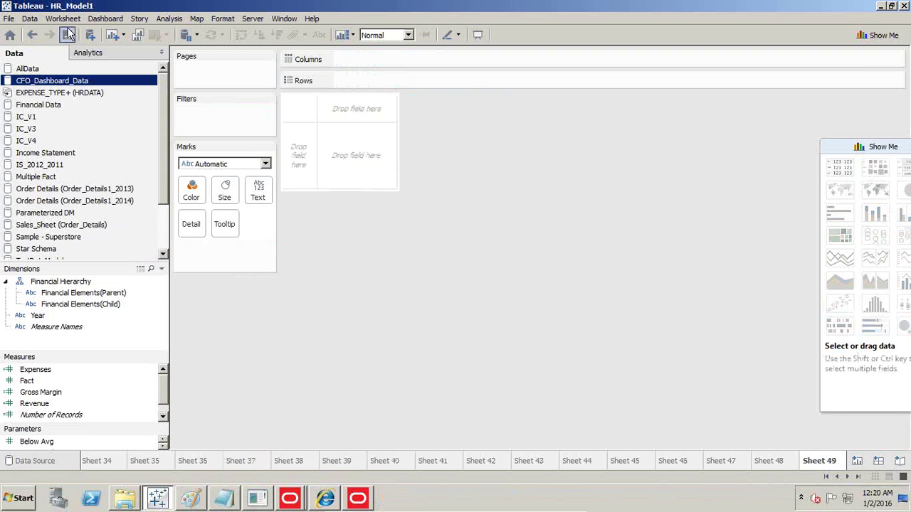
{"action": "left_click", "coordinate": [90, 36]}
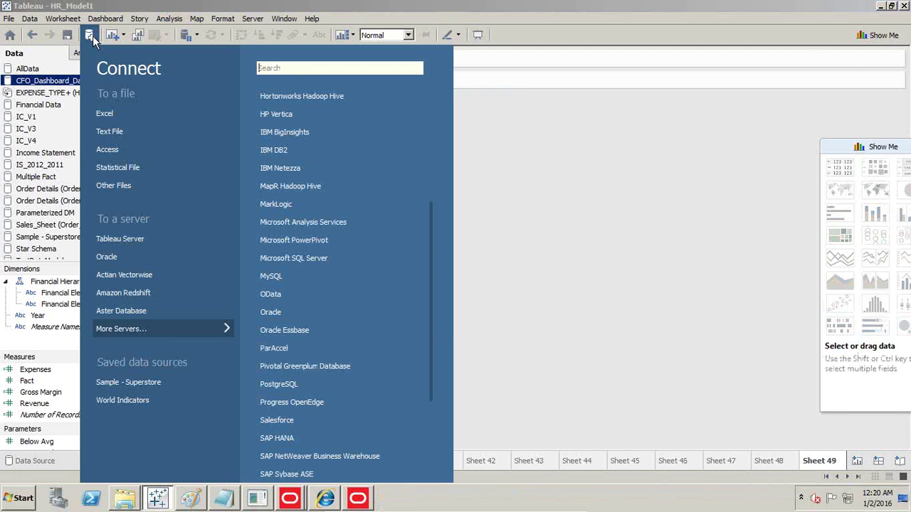
{"action": "left_click", "coordinate": [111, 113]}
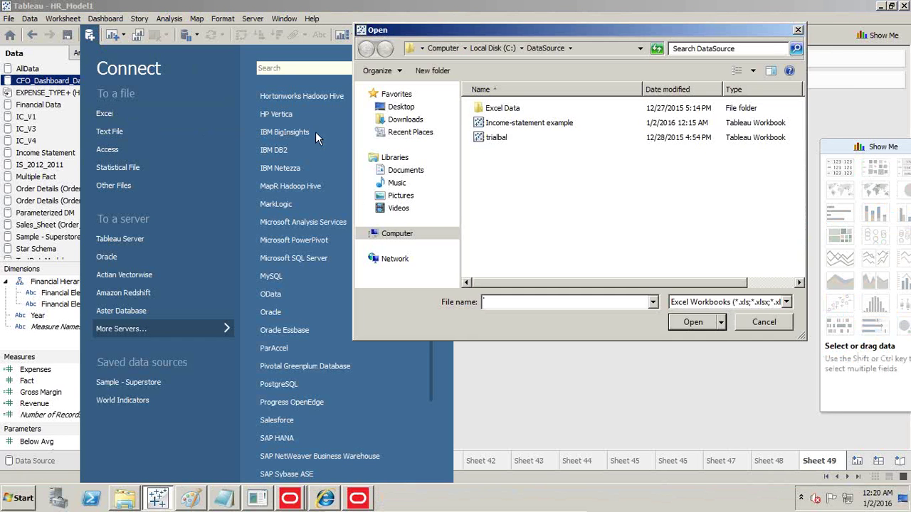
{"action": "left_click", "coordinate": [527, 125]}
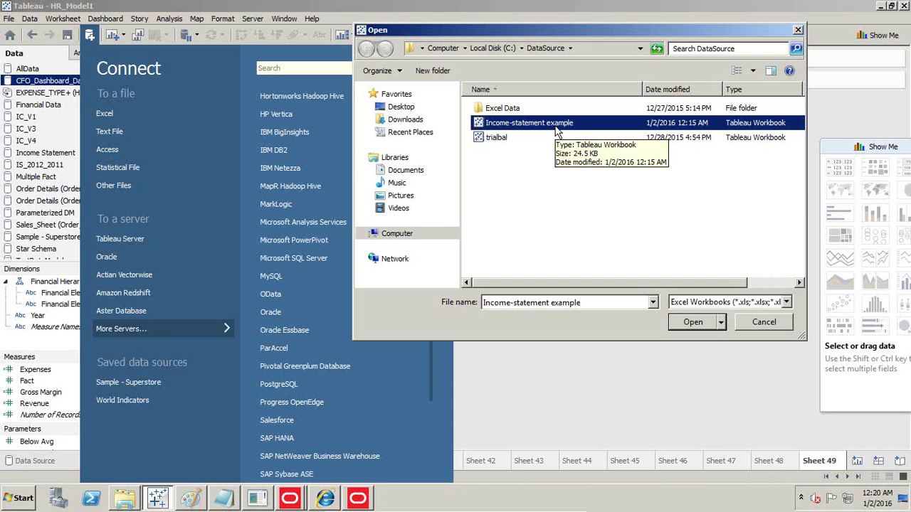
{"action": "left_click", "coordinate": [694, 322]}
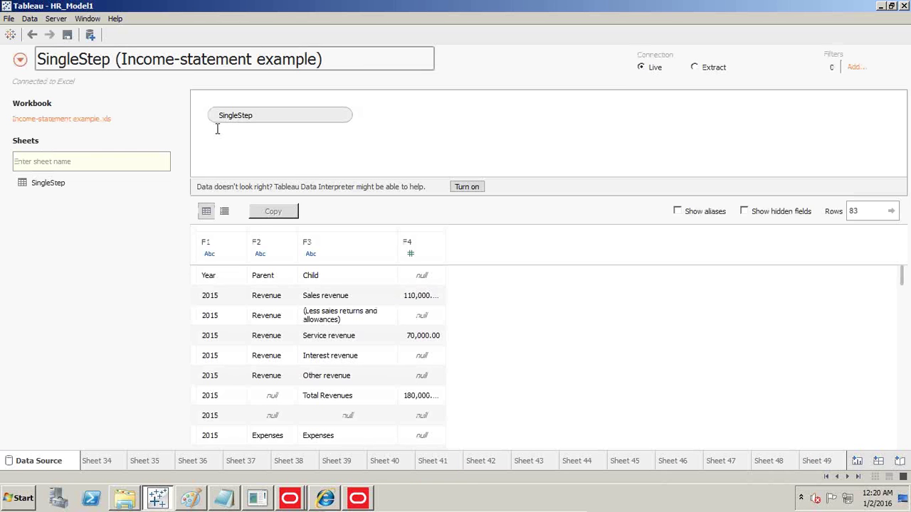
- Name the data source FInancial_Data and rename its field F1 to Year
{"action": "type", "text": "FInancial_Data"}
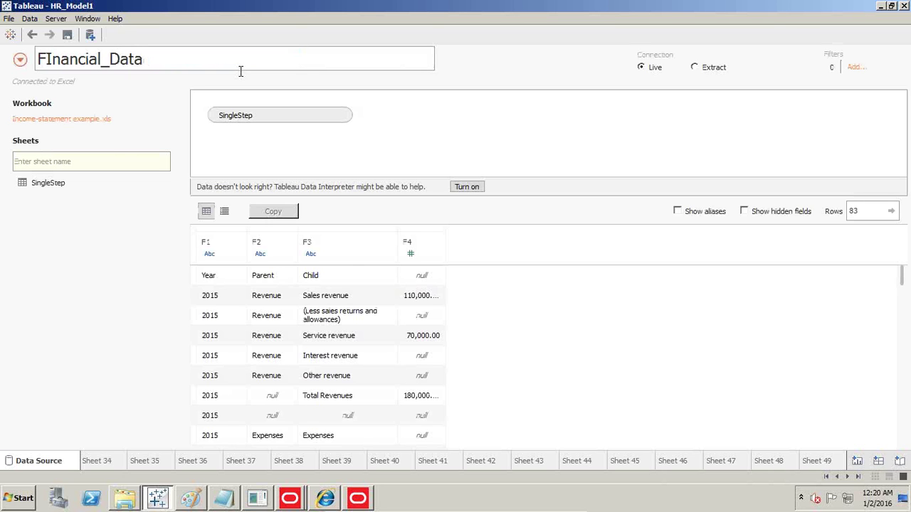
{"action": "left_click", "coordinate": [459, 59]}
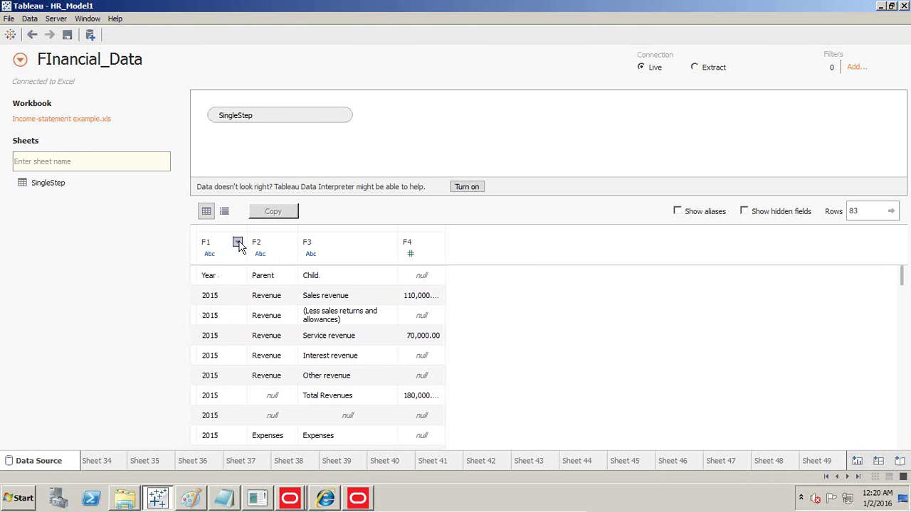
{"action": "left_click", "coordinate": [237, 243]}
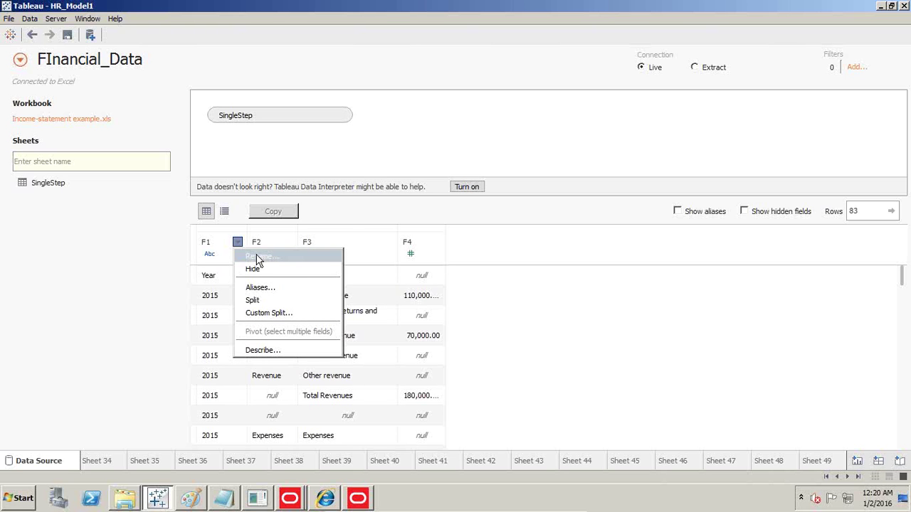
{"action": "left_click", "coordinate": [257, 258]}
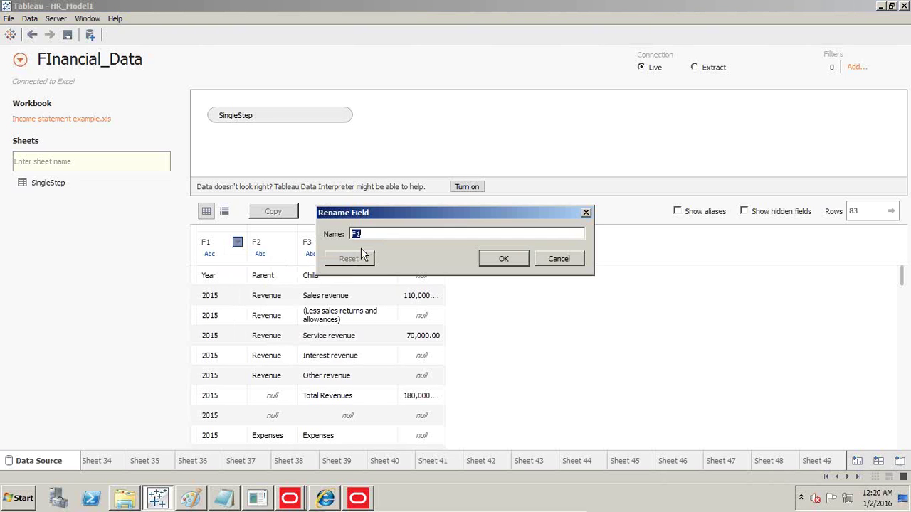
{"action": "type", "text": "Year"}
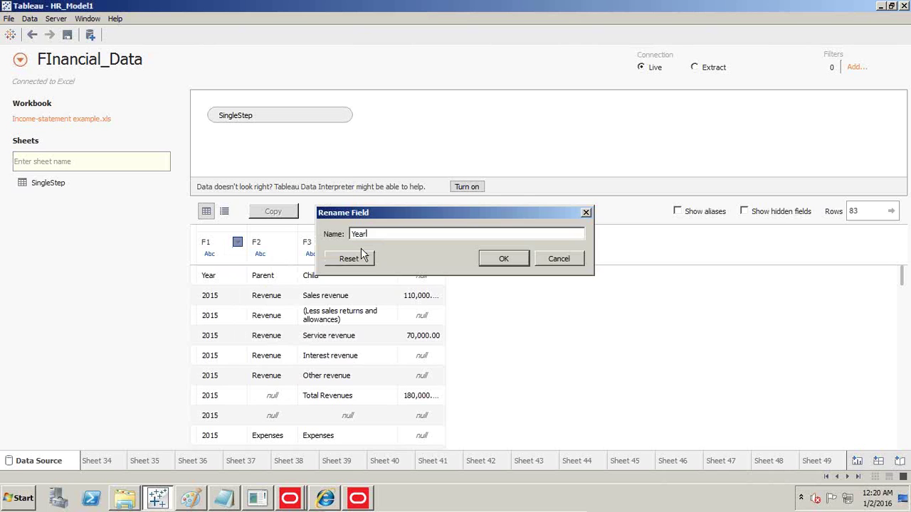
{"action": "key", "text": "Return"}
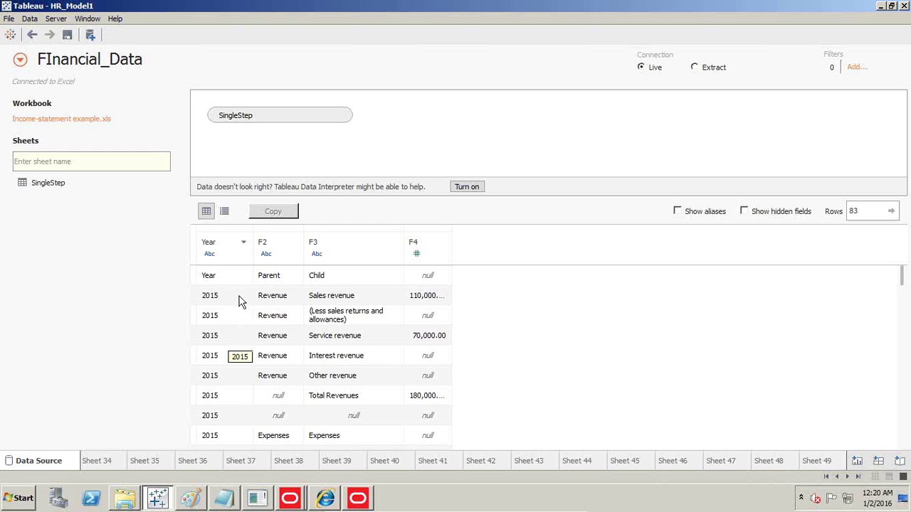
- Rename field F2 of the data source to Financial Element (Parent)
{"action": "left_click", "coordinate": [294, 242]}
{"action": "left_click", "coordinate": [306, 256]}
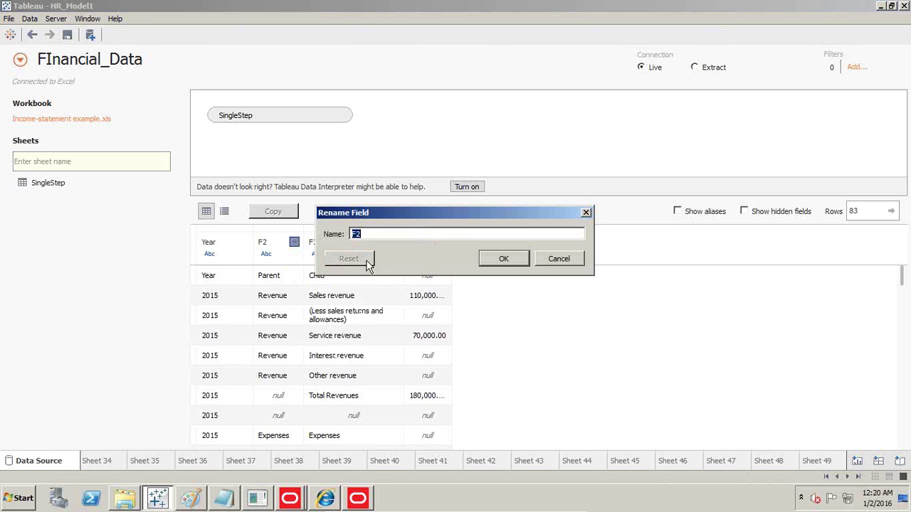
{"action": "type", "text": "FInancial Element .Parent"}
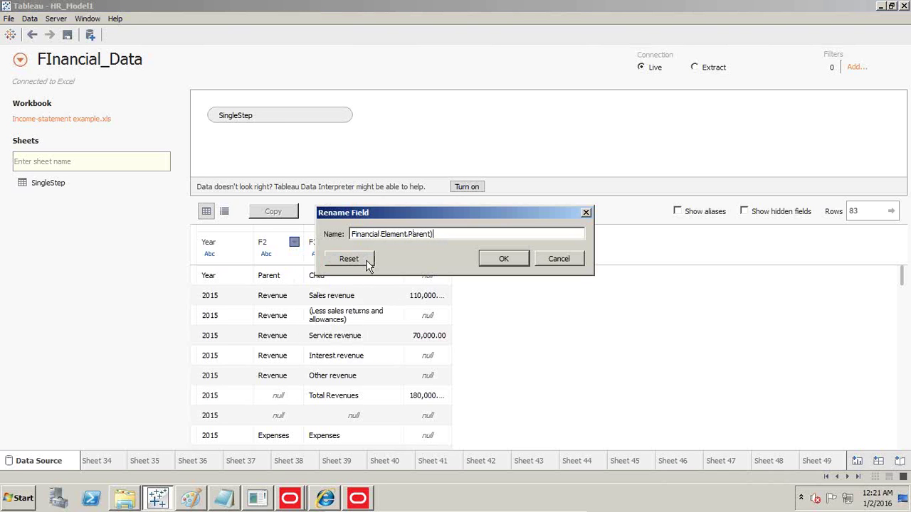
{"action": "key", "text": "BackSpace"}
{"action": "type", "text": "("}
{"action": "left_click", "coordinate": [500, 261]}
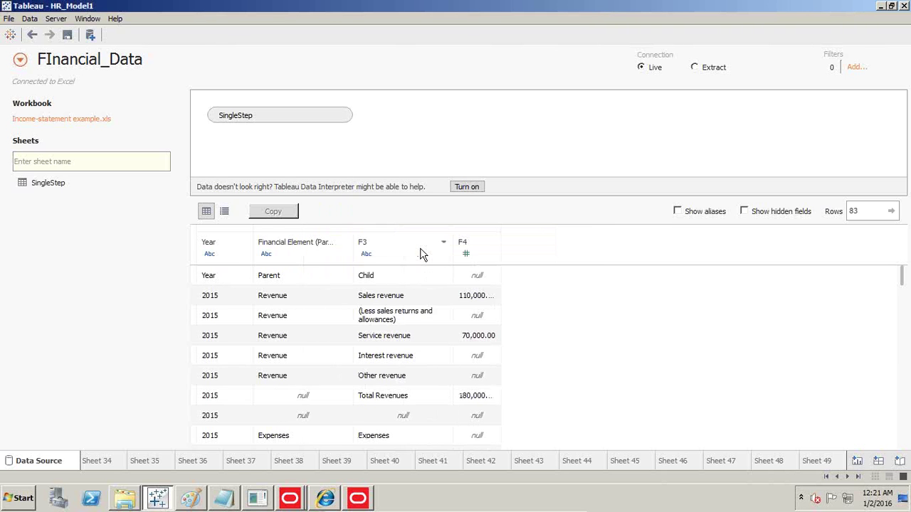
- Rename field F3 to Financial Element (Child) and field F4 to Data
{"action": "left_click", "coordinate": [444, 244]}
{"action": "left_click", "coordinate": [453, 258]}
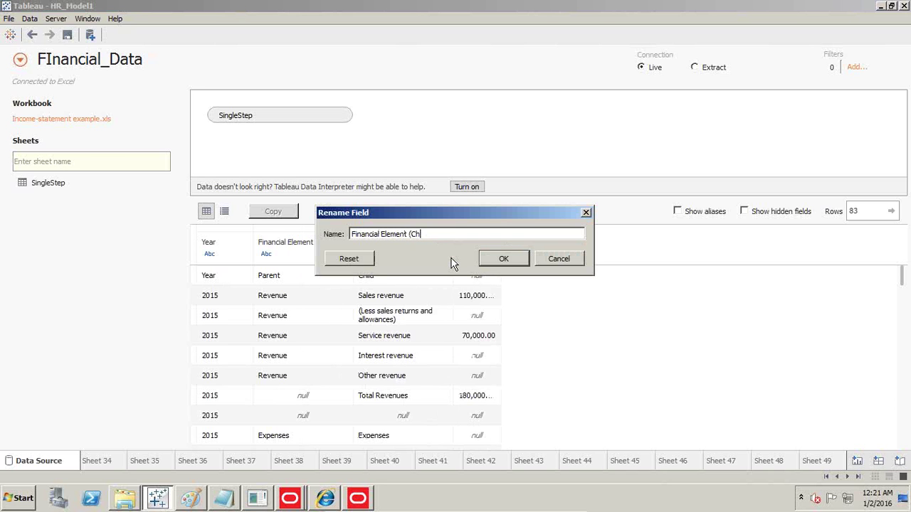
{"action": "left_click", "coordinate": [508, 257]}
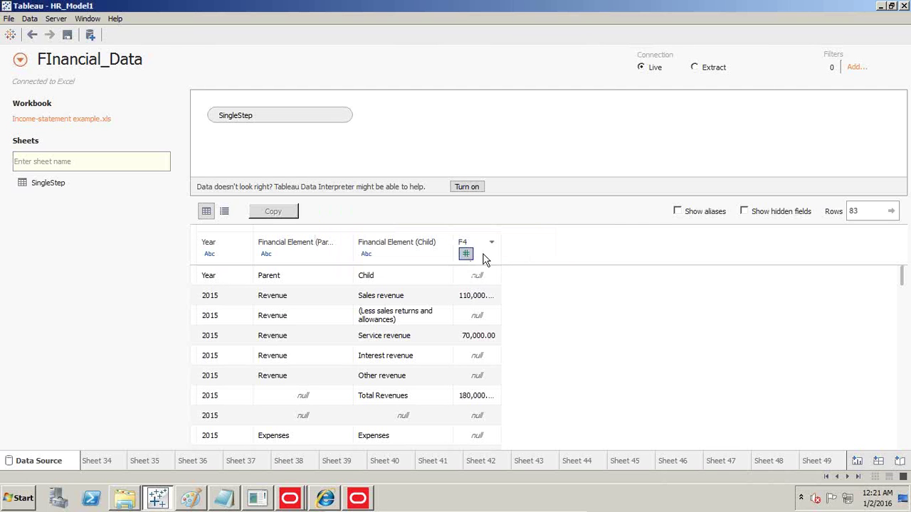
{"action": "left_click", "coordinate": [491, 242]}
{"action": "left_click", "coordinate": [501, 255]}
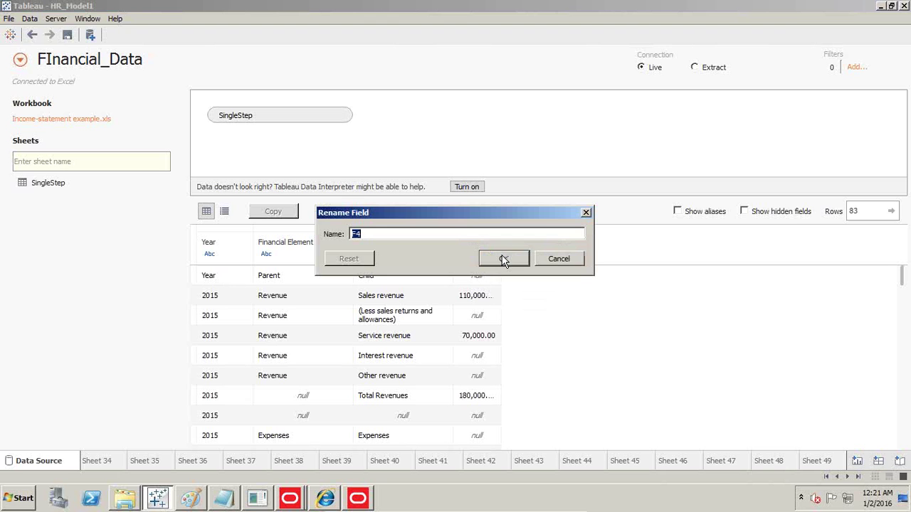
{"action": "type", "text": "Da"}
{"action": "left_click", "coordinate": [503, 259]}
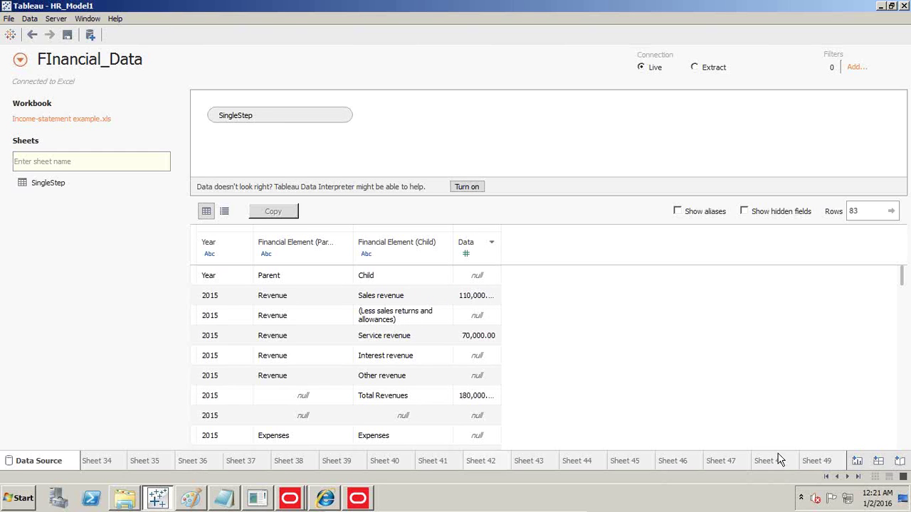
- Add a new worksheet and enlarge its list of dimensions
{"action": "left_click", "coordinate": [857, 461]}
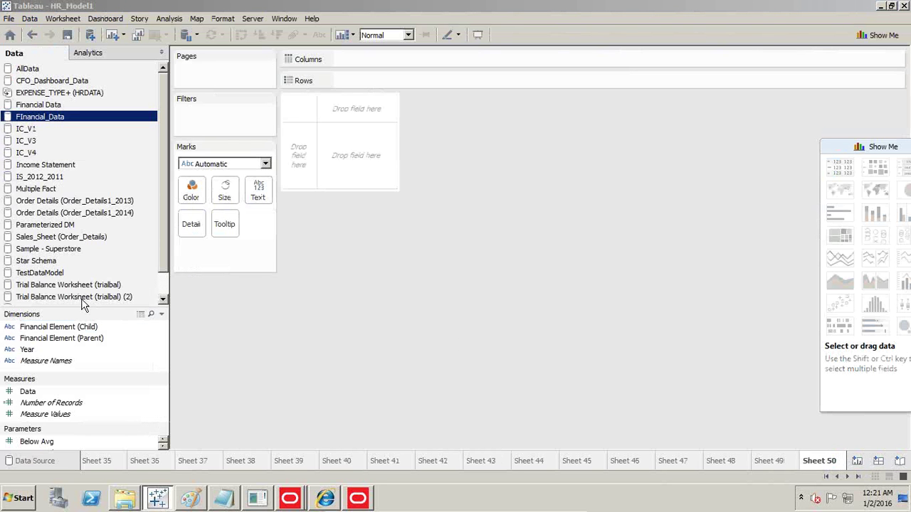
{"action": "left_click_drag", "start_coordinate": [79, 306], "coordinate": [80, 279]}
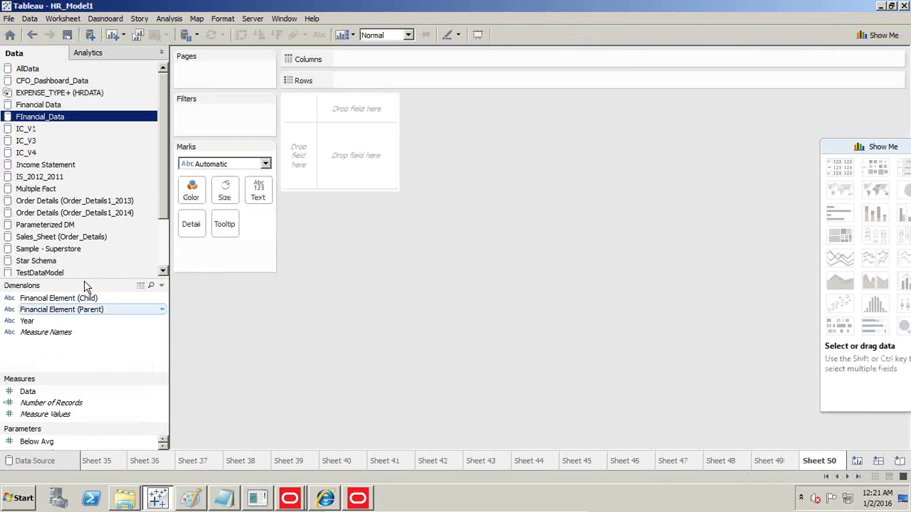
- Try listing Financial Element (Parent) and Financial Element (Child) as separate row fields, and take the Parent field off the rows again
{"action": "mouse_move", "coordinate": [61, 315]}
{"action": "left_mouse_down"}
{"action": "mouse_move", "coordinate": [365, 71]}
{"action": "mouse_move", "coordinate": [367, 82]}
{"action": "left_mouse_up"}
{"action": "left_click_drag", "start_coordinate": [58, 299], "coordinate": [495, 81]}
{"action": "left_click_drag", "start_coordinate": [407, 83], "coordinate": [517, 168]}
{"action": "left_click_drag", "start_coordinate": [85, 311], "coordinate": [340, 79]}
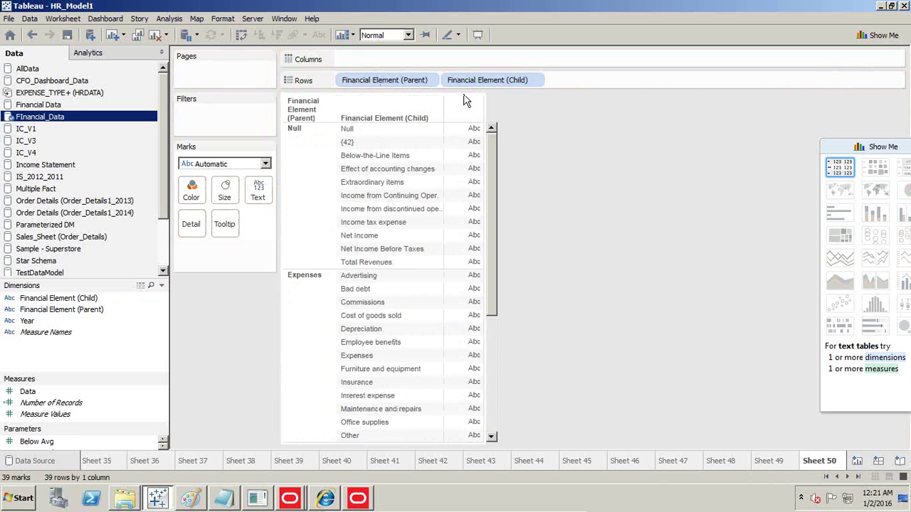
{"action": "left_click_drag", "start_coordinate": [417, 81], "coordinate": [447, 81]}
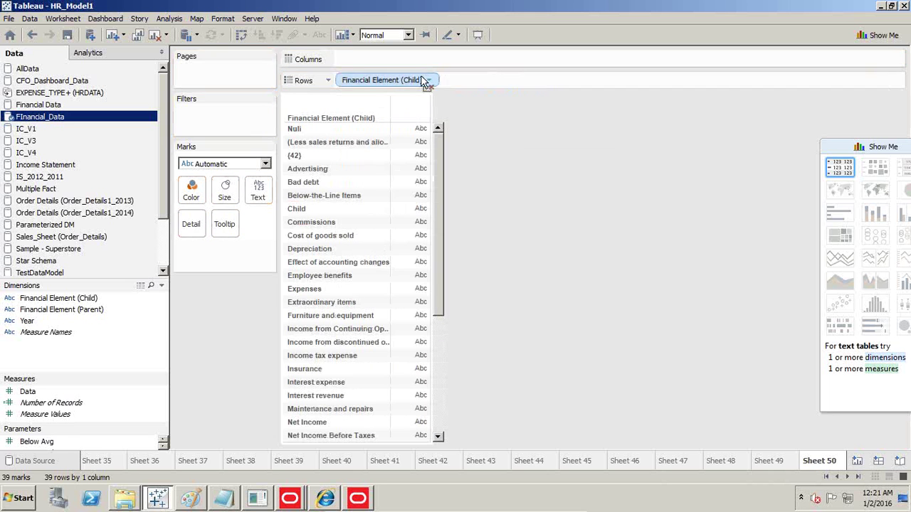
- Combine Financial Element (Parent) and Financial Element (Child) into a hierarchy named Financial Hierarchy, with Parent above Child
{"action": "left_click_drag", "start_coordinate": [88, 299], "coordinate": [94, 306]}
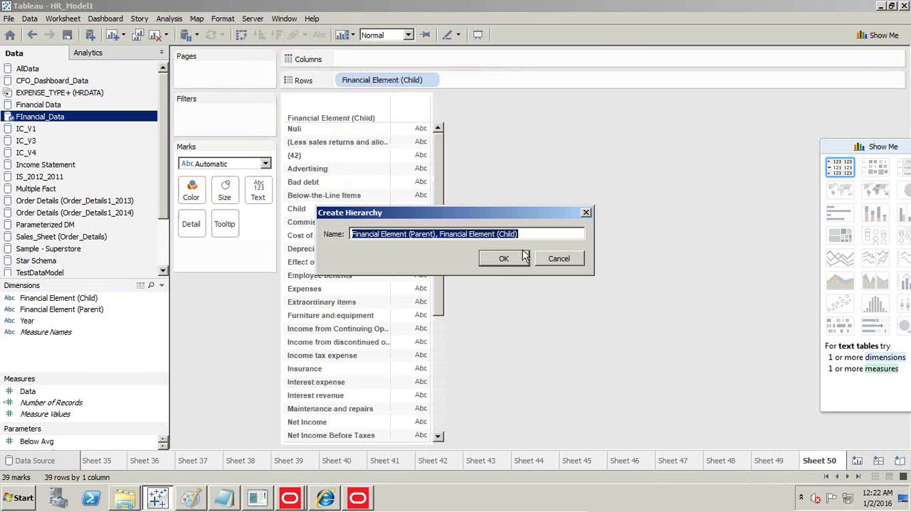
{"action": "type", "text": "Hi"}
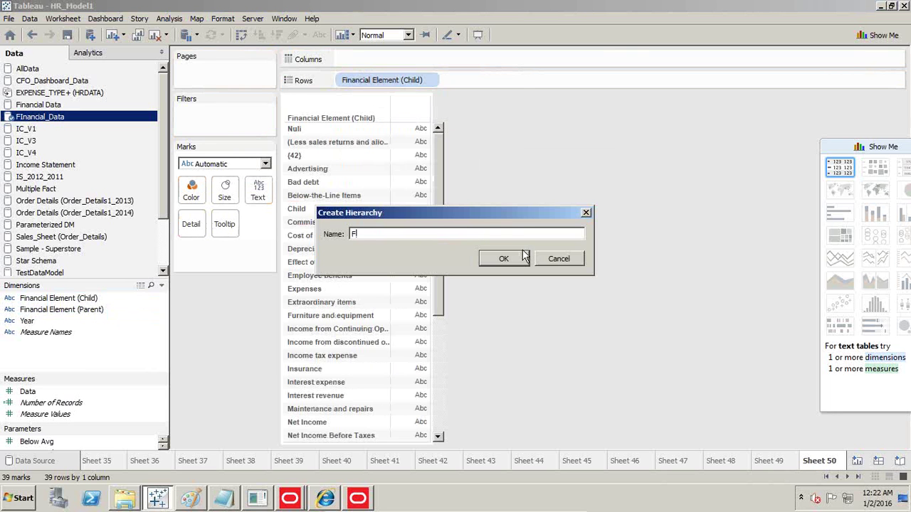
{"action": "type", "text": "nancial Hierarchy"}
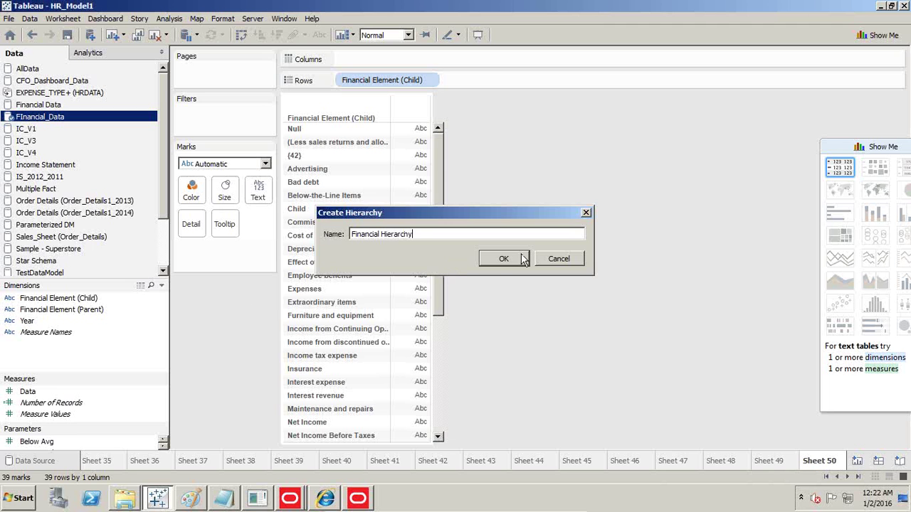
{"action": "left_click", "coordinate": [503, 259]}
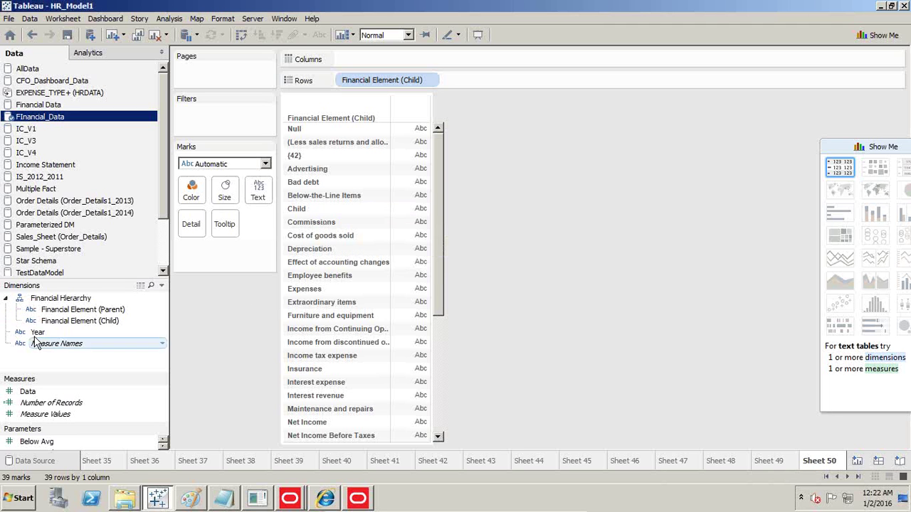
- Replace the lone Child field in the rows with the hierarchy's Financial Element (Parent) and expand it to the child level
{"action": "left_click_drag", "start_coordinate": [330, 118], "coordinate": [133, 321]}
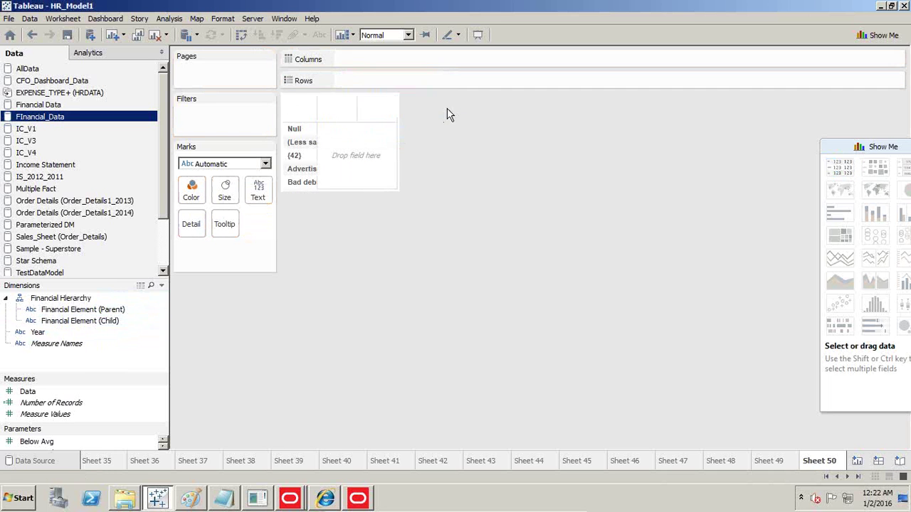
{"action": "left_click_drag", "start_coordinate": [148, 305], "coordinate": [345, 85]}
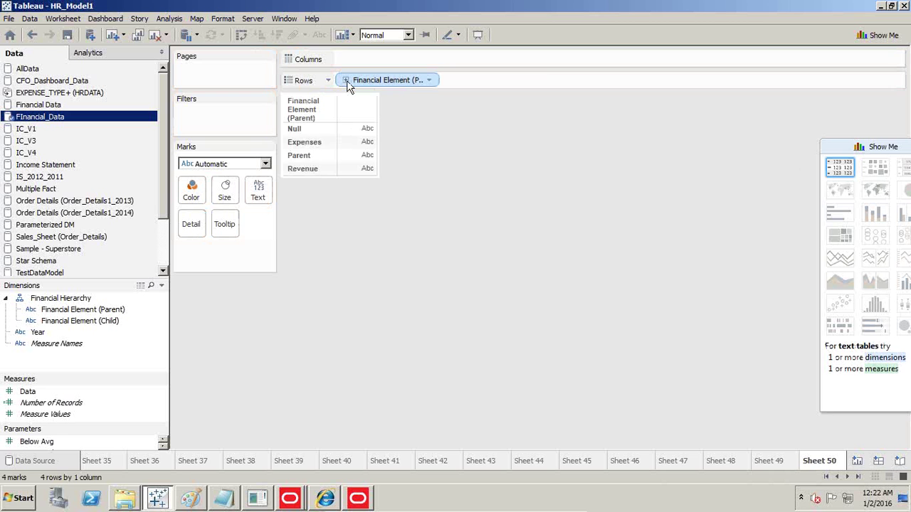
{"action": "left_click", "coordinate": [346, 81]}
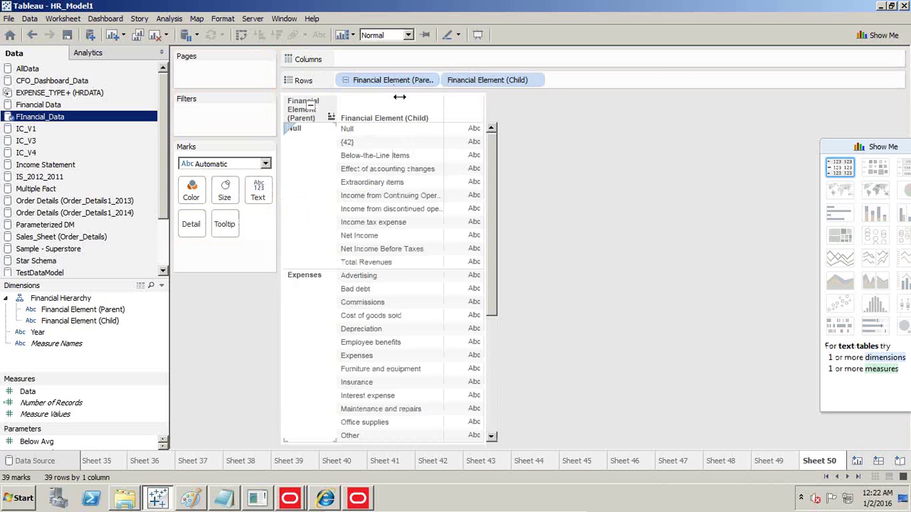
- Filter the worksheet by Financial Element (Parent) to keep only Expenses and Revenue
{"action": "left_click_drag", "start_coordinate": [378, 81], "coordinate": [242, 124]}
{"action": "left_click", "coordinate": [329, 153]}
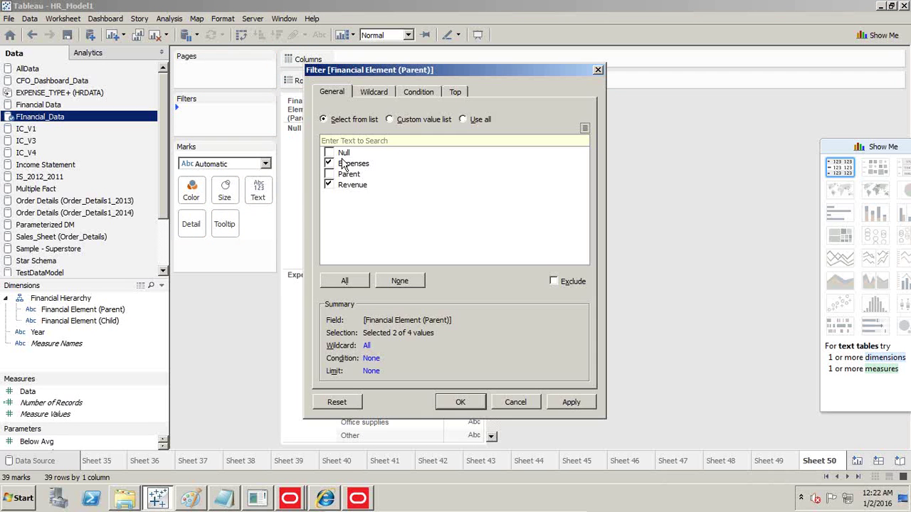
{"action": "left_click", "coordinate": [562, 403]}
{"action": "left_click", "coordinate": [461, 403]}
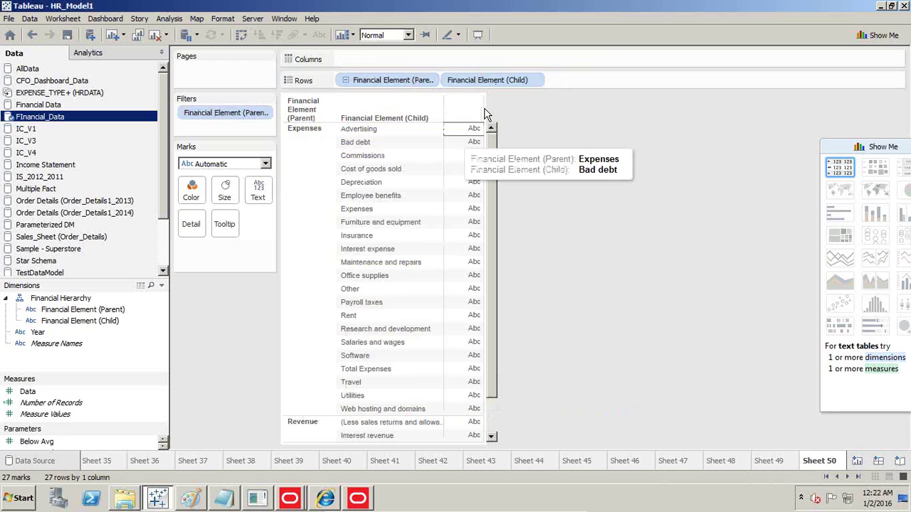
- Show the Data measure as values in the table, and collapse and re-expand the hierarchy to view parent-level sums
{"action": "left_click_drag", "start_coordinate": [28, 391], "coordinate": [475, 268]}
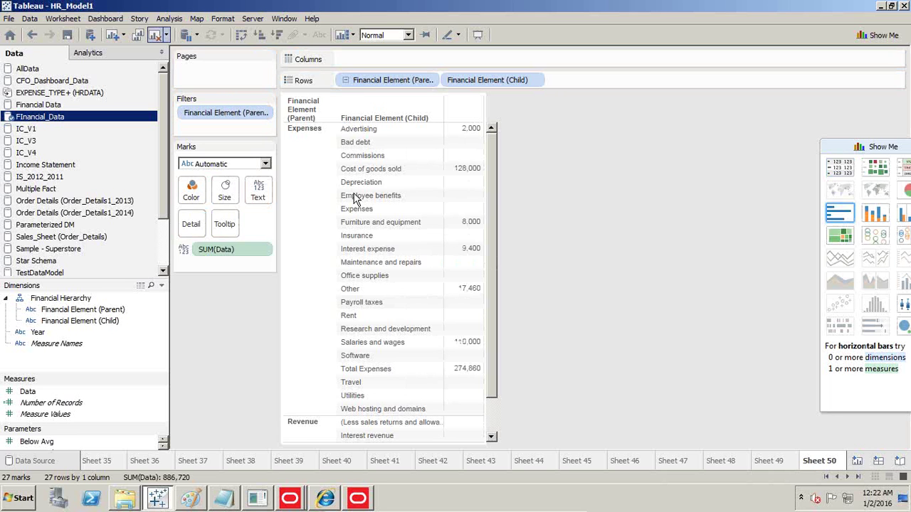
{"action": "left_click", "coordinate": [346, 81]}
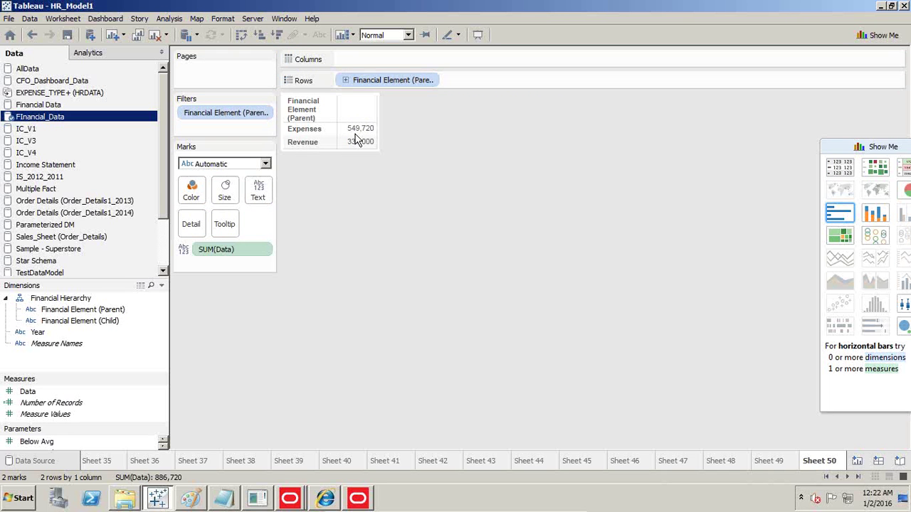
{"action": "left_click", "coordinate": [345, 81]}
- Add all subtotals to the table and check the Expenses and Revenue totals
{"action": "left_click", "coordinate": [171, 19]}
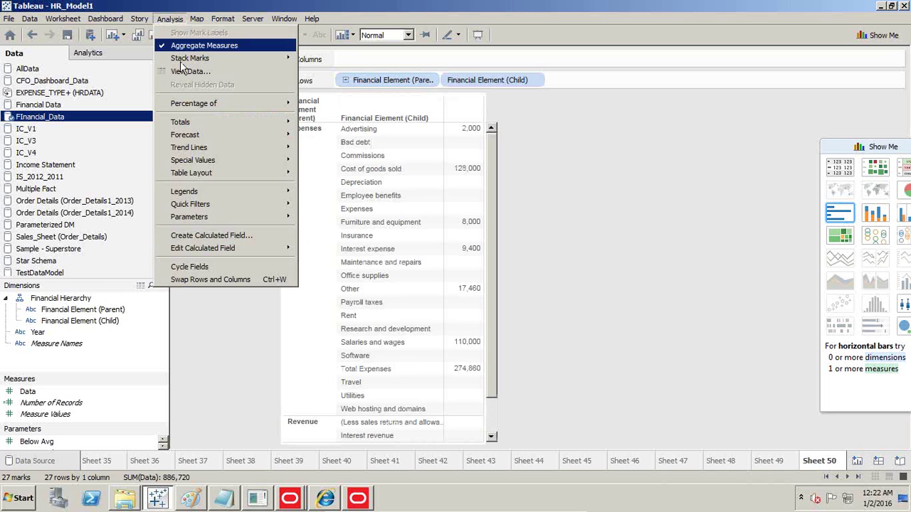
{"action": "mouse_move", "coordinate": [187, 123]}
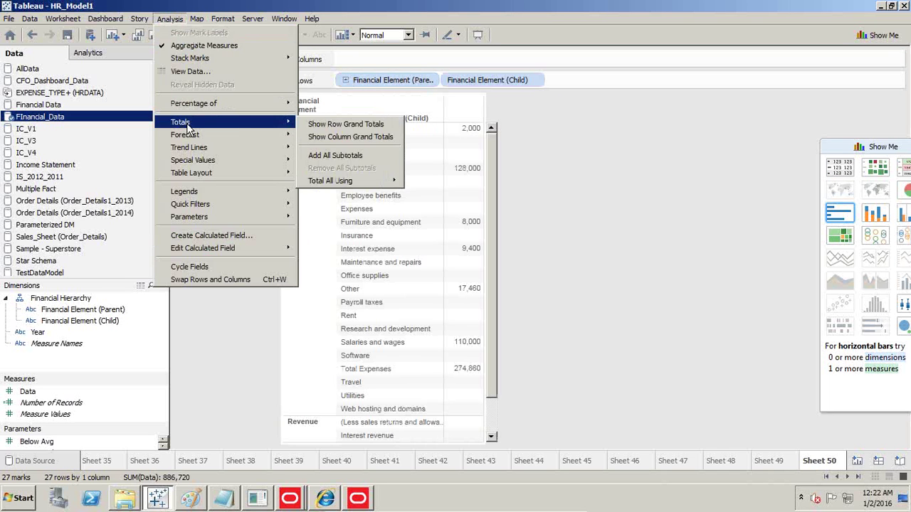
{"action": "left_click", "coordinate": [350, 154]}
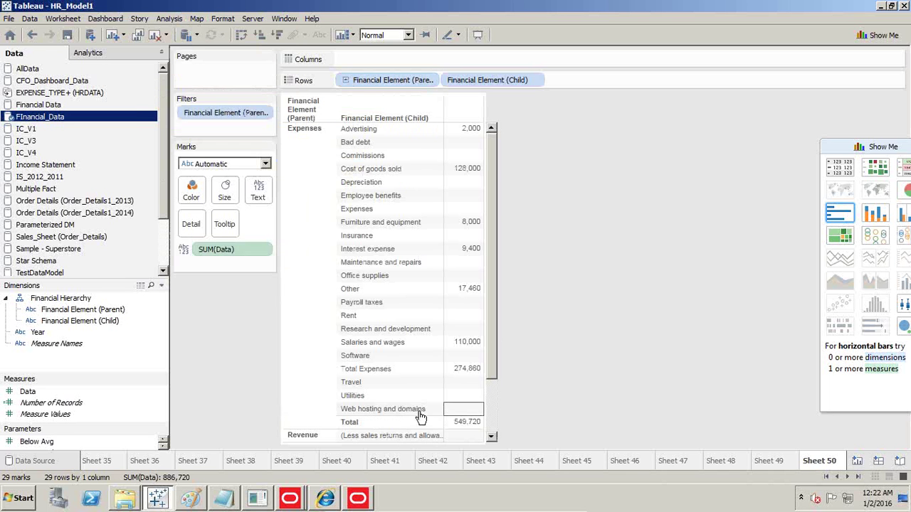
{"action": "scroll", "coordinate": [471, 428], "scroll_direction": "down", "scroll_amount": 2}
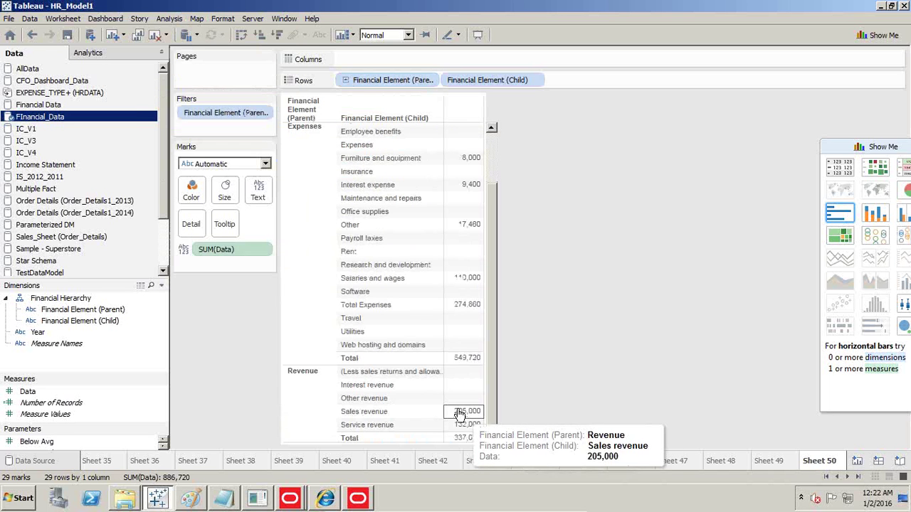
{"action": "scroll", "coordinate": [457, 413], "scroll_direction": "up", "scroll_amount": 2}
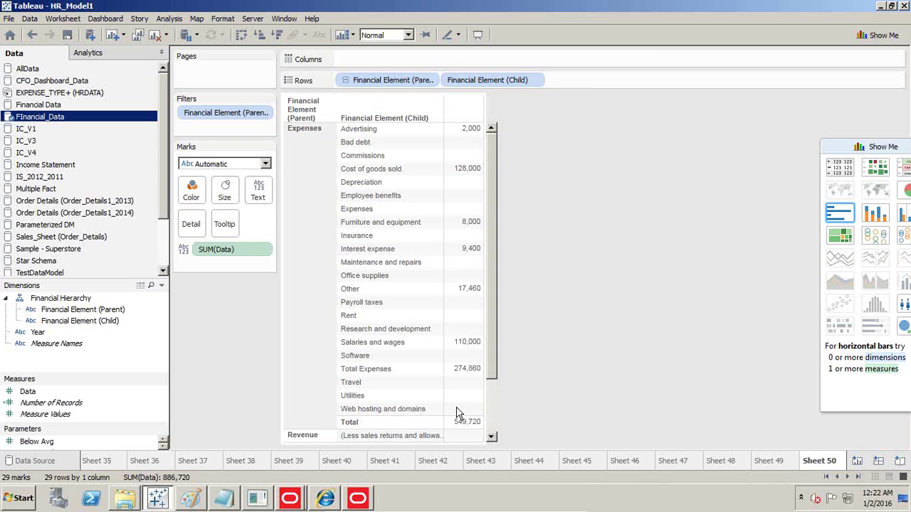
- Break the table down by Year across the columns and collapse the rows to the parent level
{"action": "left_click_drag", "start_coordinate": [37, 332], "coordinate": [418, 62]}
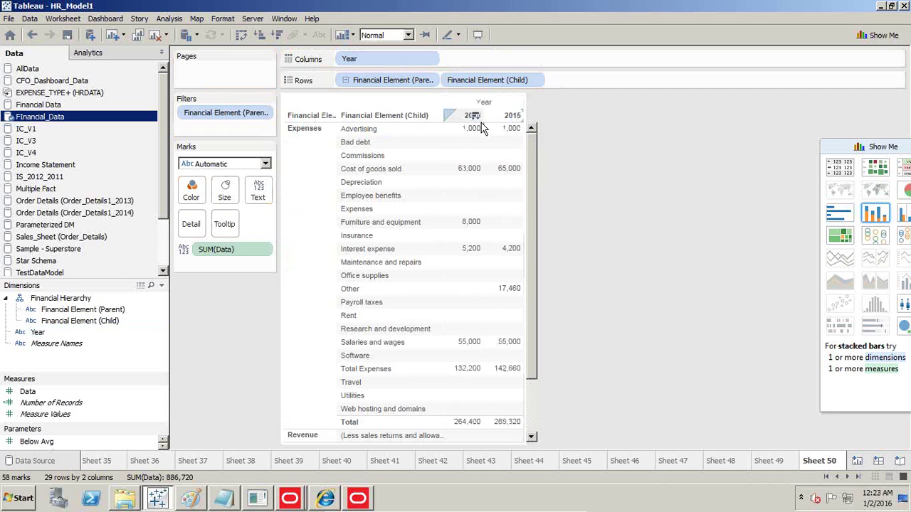
{"action": "mouse_move", "coordinate": [463, 436]}
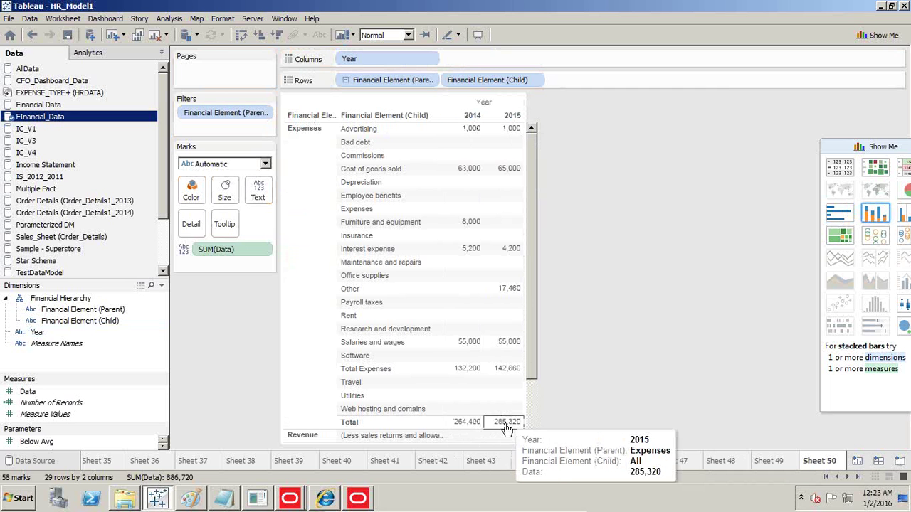
{"action": "left_click", "coordinate": [346, 80]}
{"action": "mouse_move", "coordinate": [346, 142]}
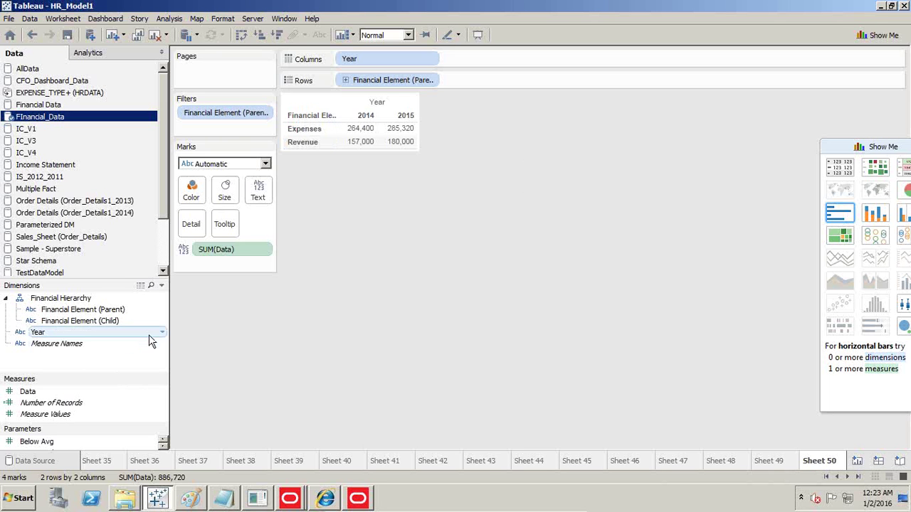
- Start a calculated field based on the Data measure and name it Expenses
{"action": "left_click_drag", "start_coordinate": [96, 373], "coordinate": [102, 347]}
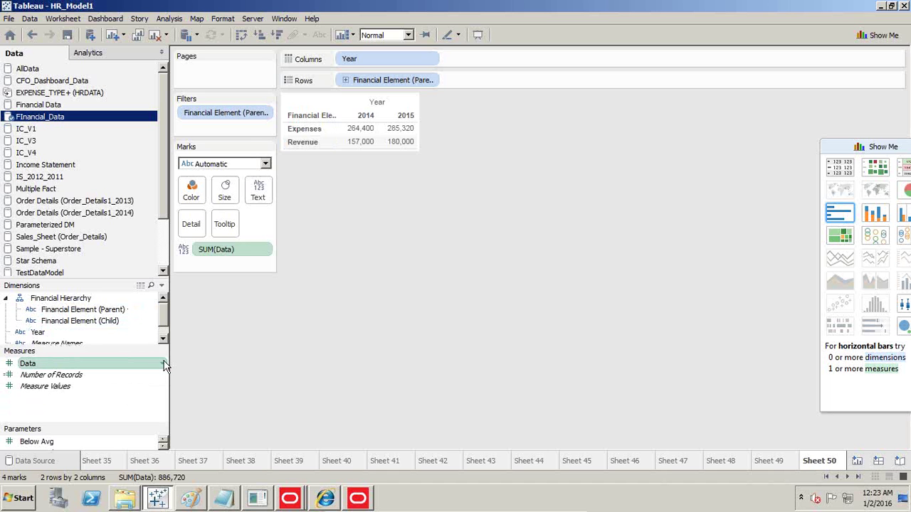
{"action": "right_click", "coordinate": [160, 371]}
{"action": "mouse_move", "coordinate": [212, 226]}
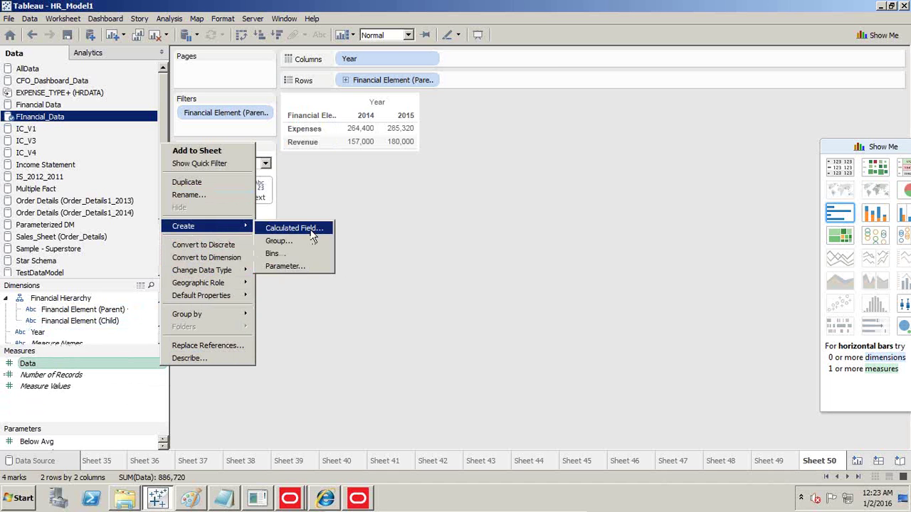
{"action": "left_click", "coordinate": [312, 229]}
{"action": "type", "text": "Expenses"}
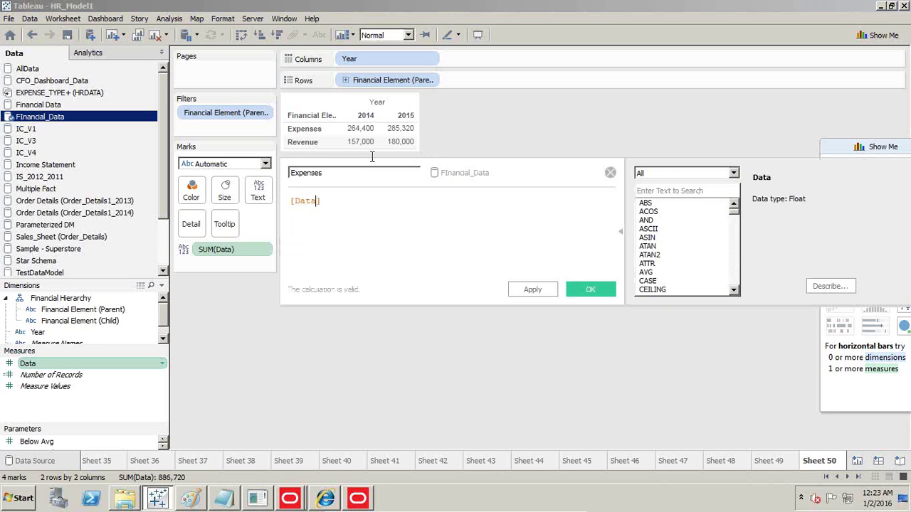
- Define the Expenses calculation as IF [Financial Element (Parent)] = "Expenses" Then [Data] End, and save it
{"action": "key", "text": "Return"}
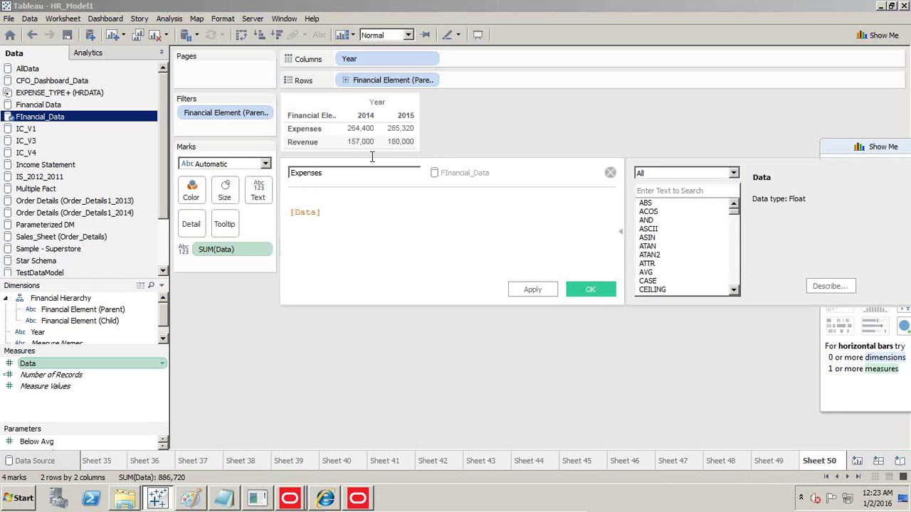
{"action": "type", "text": "IF"}
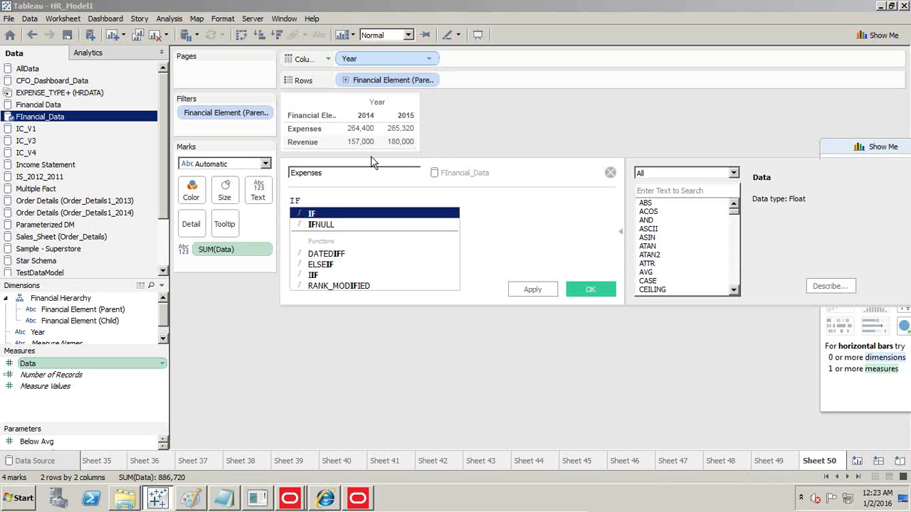
{"action": "type", "text": " fi"}
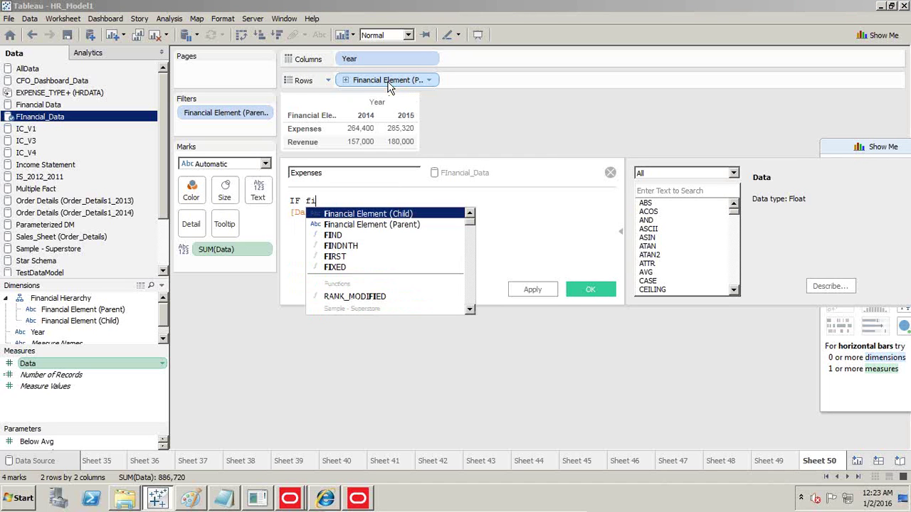
{"action": "key", "text": "Down"}
{"action": "key", "text": "Return"}
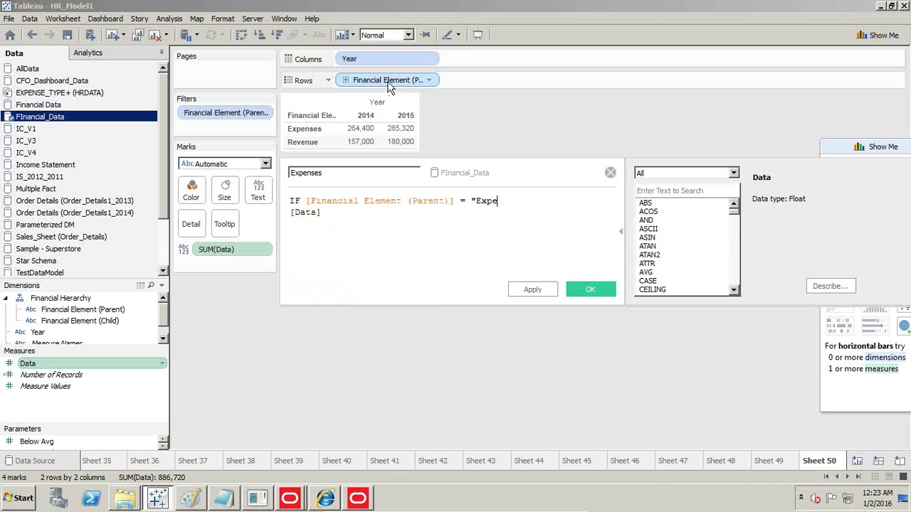
{"action": "type", "text": "= \"Expenses\" Then"}
{"action": "key", "text": "Return"}
{"action": "type", "text": "End"}
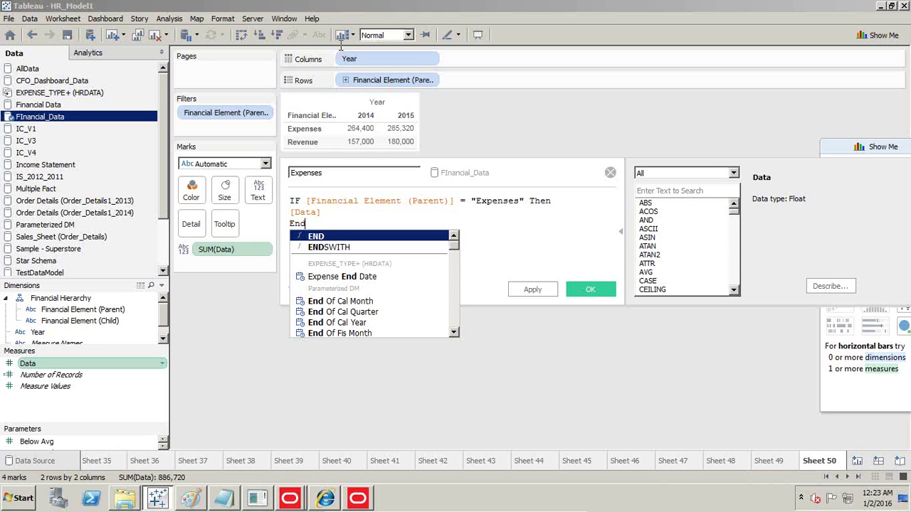
{"action": "left_click", "coordinate": [349, 173]}
{"action": "key", "text": "ctrl+a"}
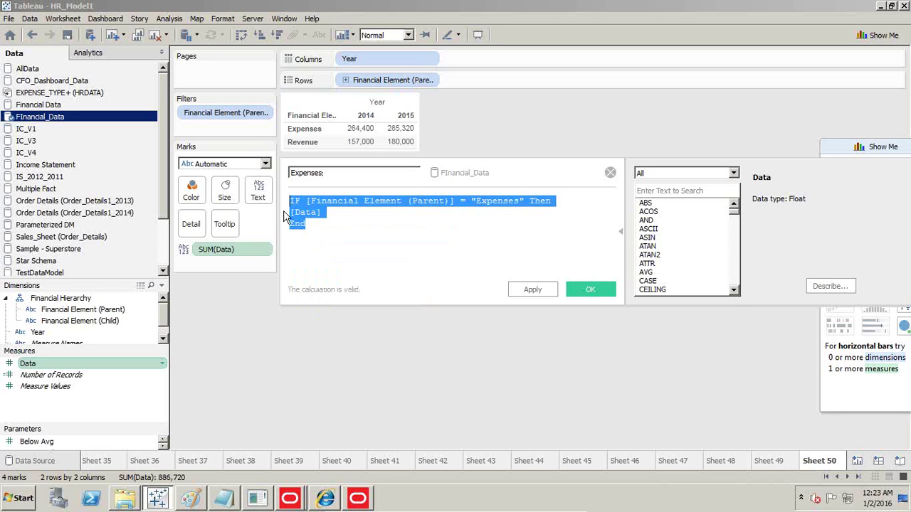
{"action": "left_click", "coordinate": [532, 289]}
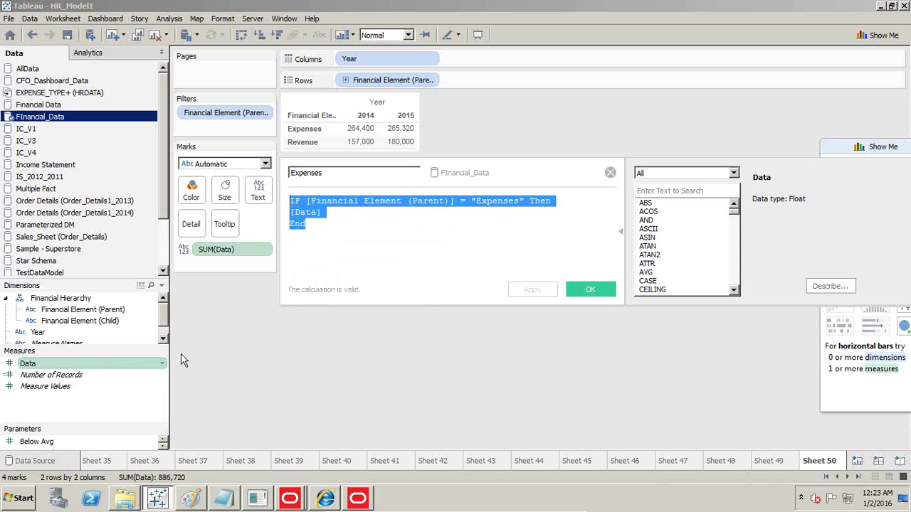
{"action": "left_click", "coordinate": [233, 345]}
- Create a calculated field named Revenue with the formula IF [Financial Element (Parent)] = "Revenue" Then [Data] End
{"action": "left_click", "coordinate": [164, 367]}
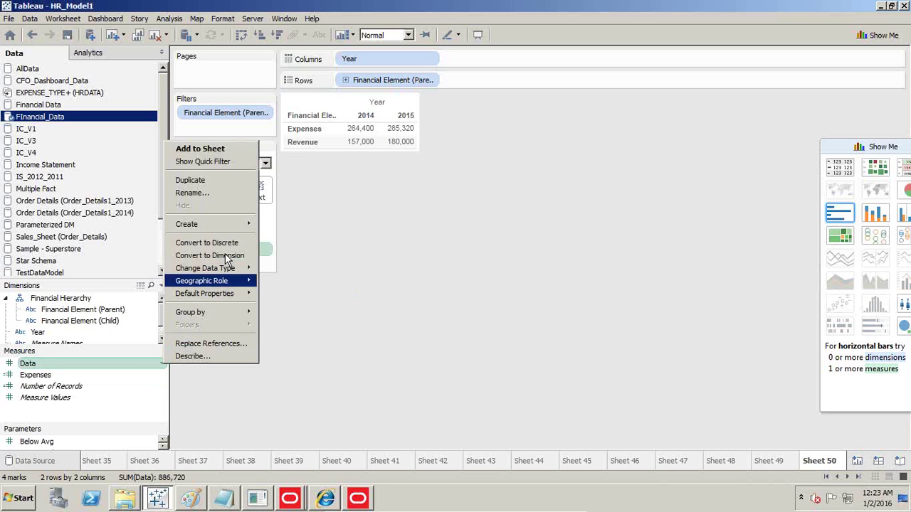
{"action": "mouse_move", "coordinate": [251, 225]}
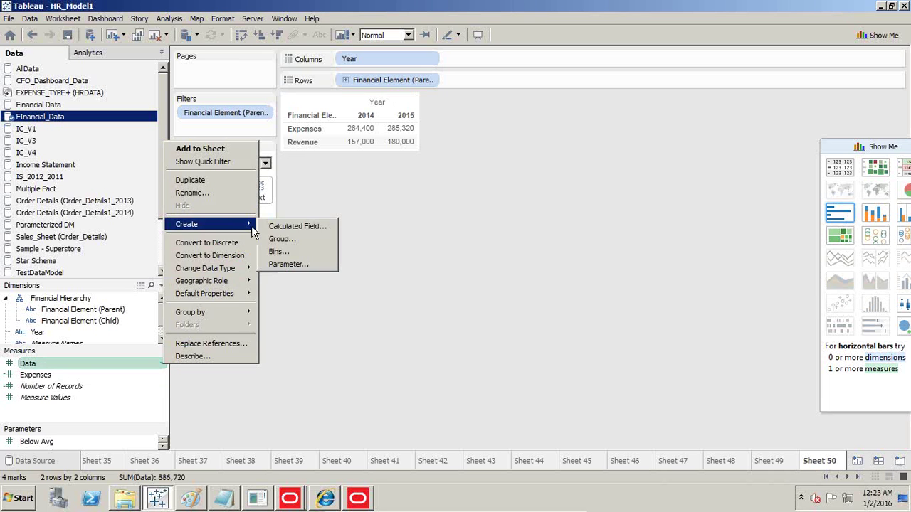
{"action": "left_click", "coordinate": [299, 226]}
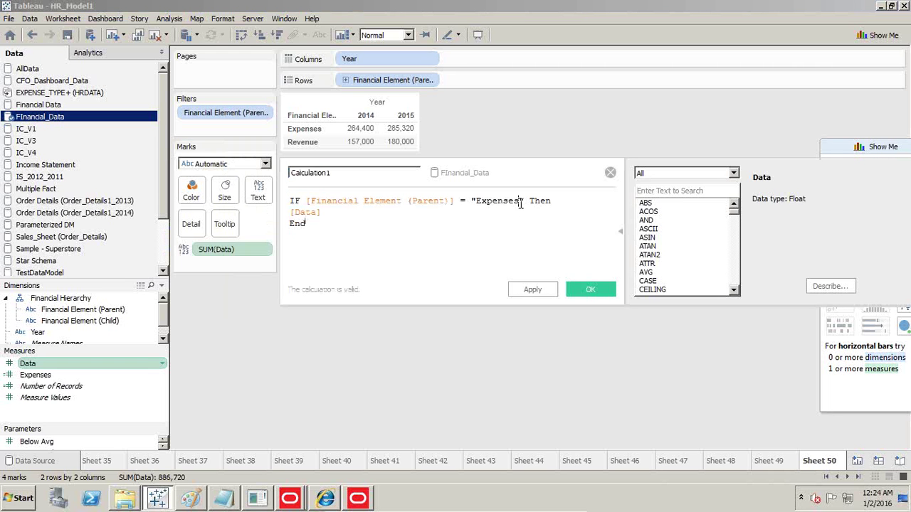
{"action": "double_click", "coordinate": [509, 201]}
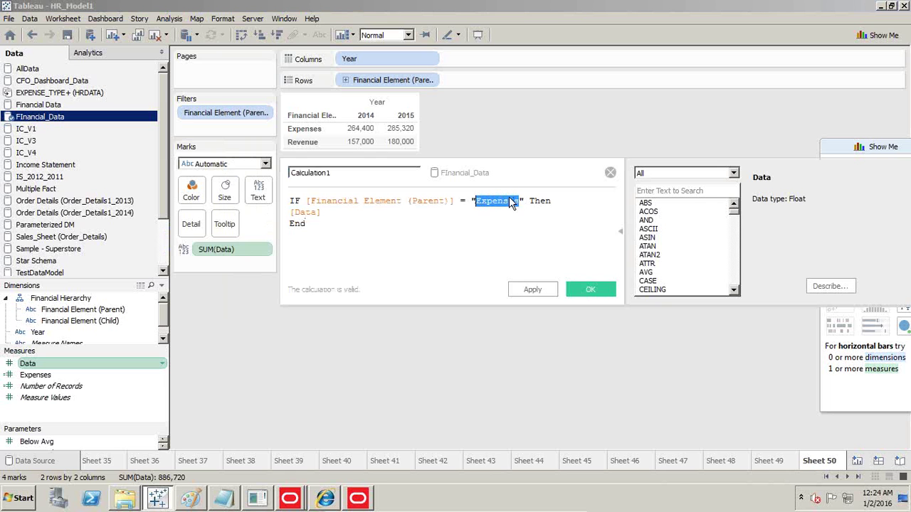
{"action": "type", "text": "Revenue"}
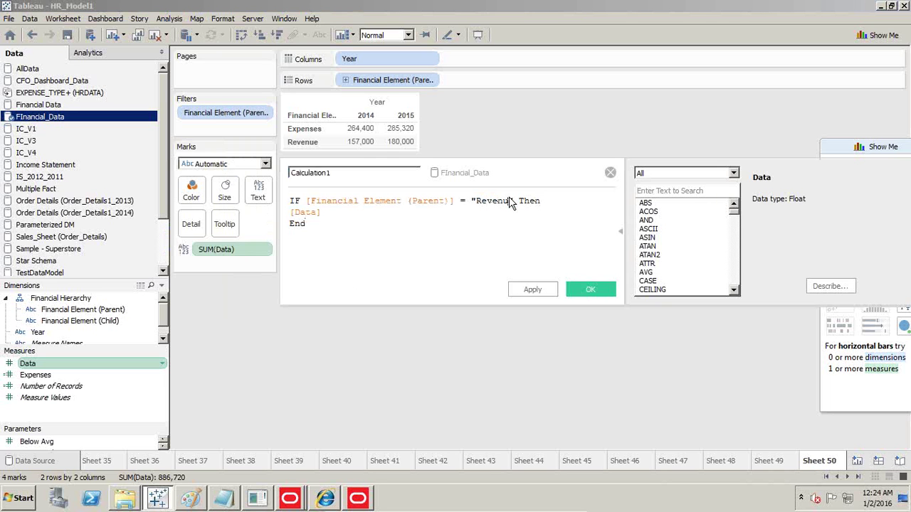
{"action": "left_click_drag", "start_coordinate": [330, 173], "coordinate": [249, 178]}
{"action": "type", "text": "Revenue"}
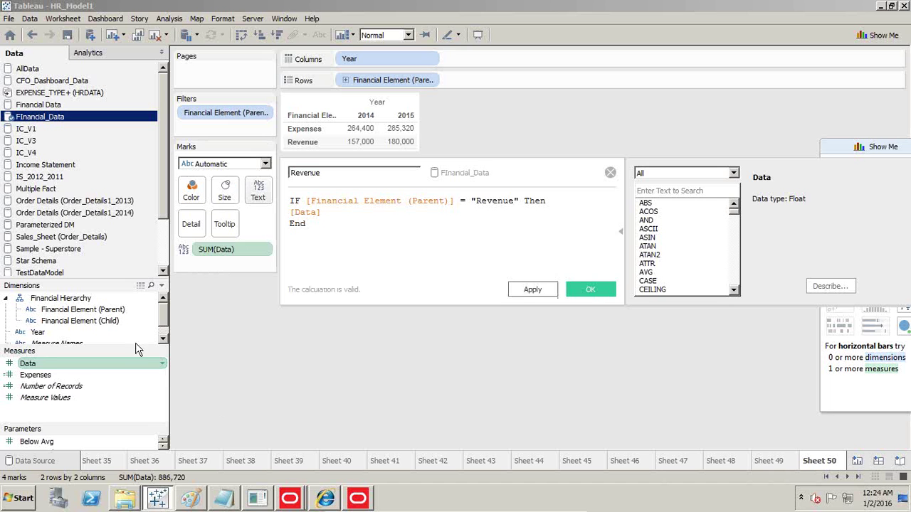
{"action": "left_click", "coordinate": [581, 293]}
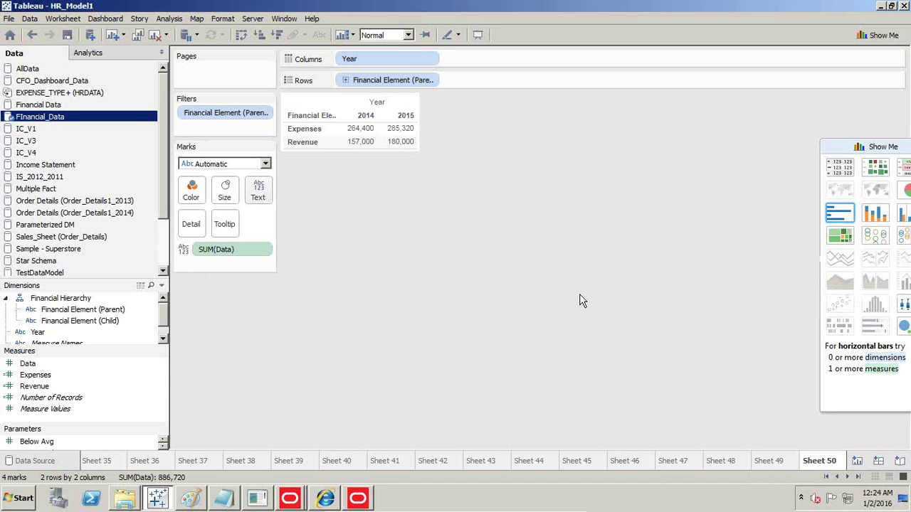
- Replace the Data values in the table with the Expenses and Revenue measures, and remove Measure Names from the rows
{"action": "left_click_drag", "start_coordinate": [67, 350], "coordinate": [68, 354]}
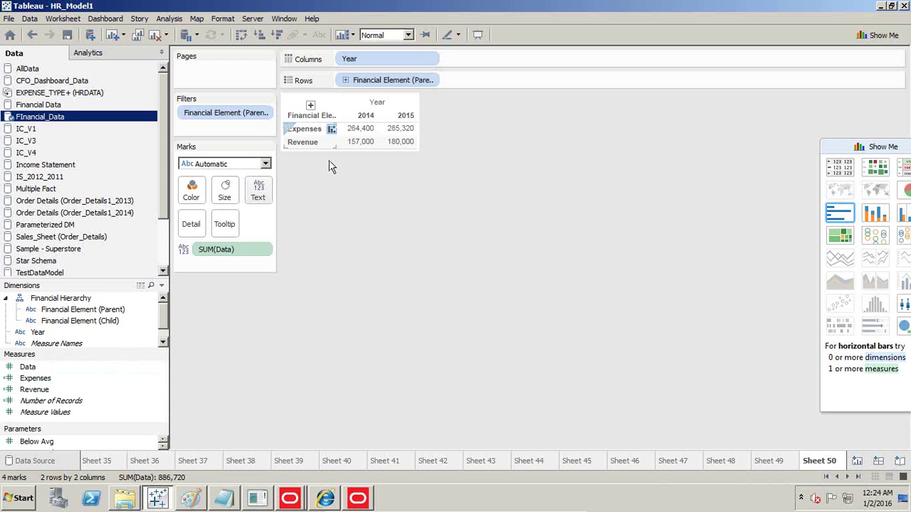
{"action": "left_click_drag", "start_coordinate": [244, 251], "coordinate": [20, 373]}
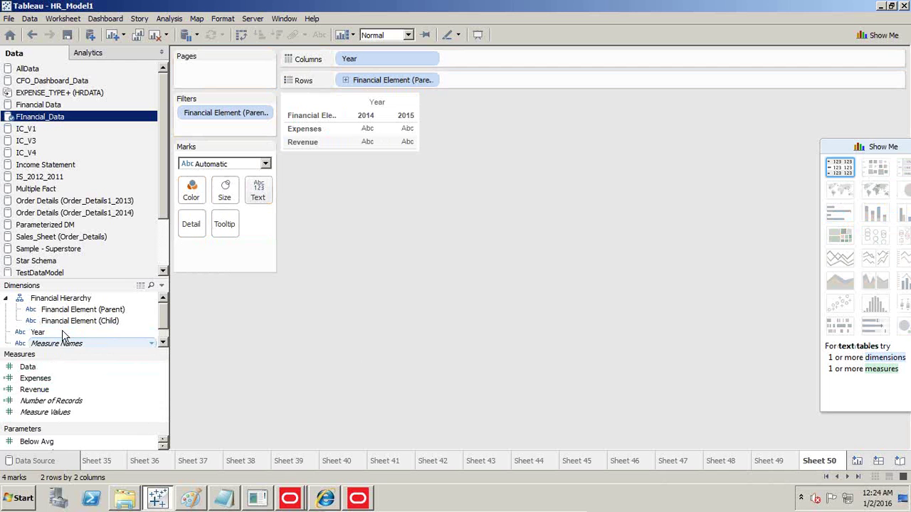
{"action": "left_click_drag", "start_coordinate": [85, 375], "coordinate": [360, 163]}
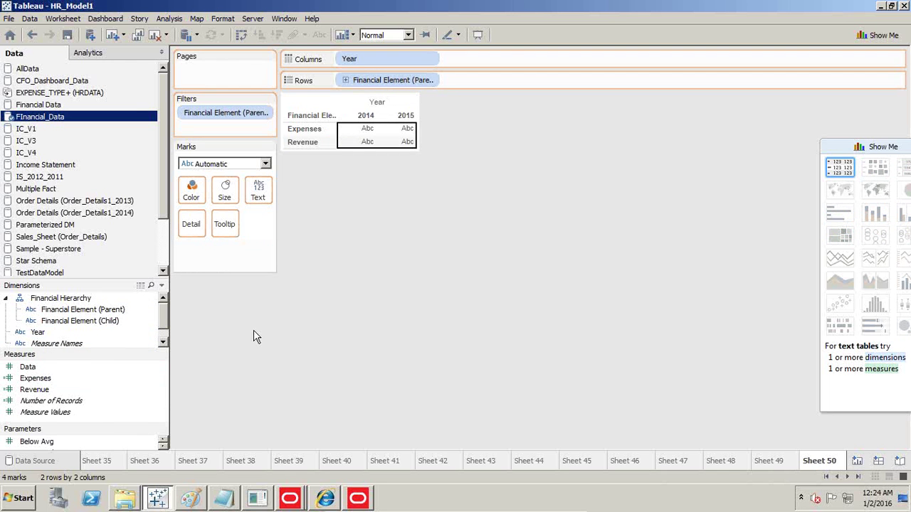
{"action": "left_click_drag", "start_coordinate": [32, 396], "coordinate": [376, 138]}
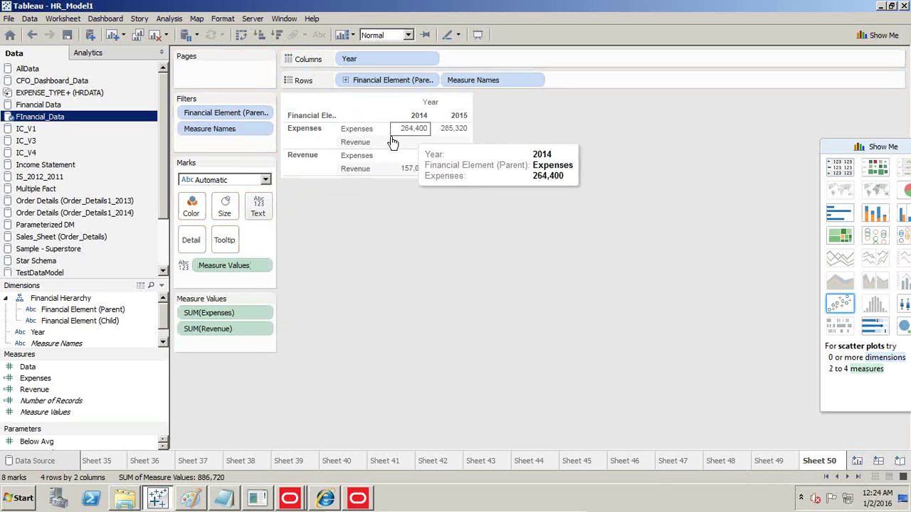
{"action": "left_click_drag", "start_coordinate": [393, 142], "coordinate": [418, 140]}
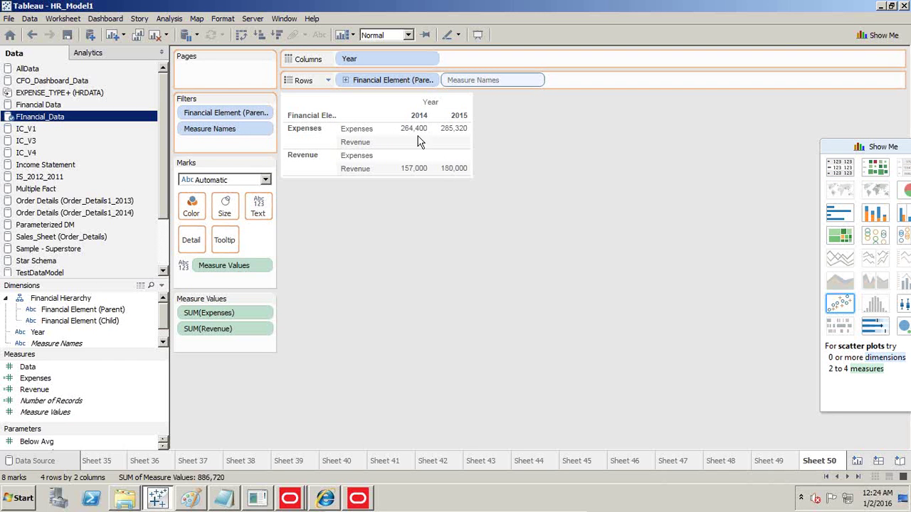
{"action": "left_click_drag", "start_coordinate": [368, 84], "coordinate": [360, 79]}
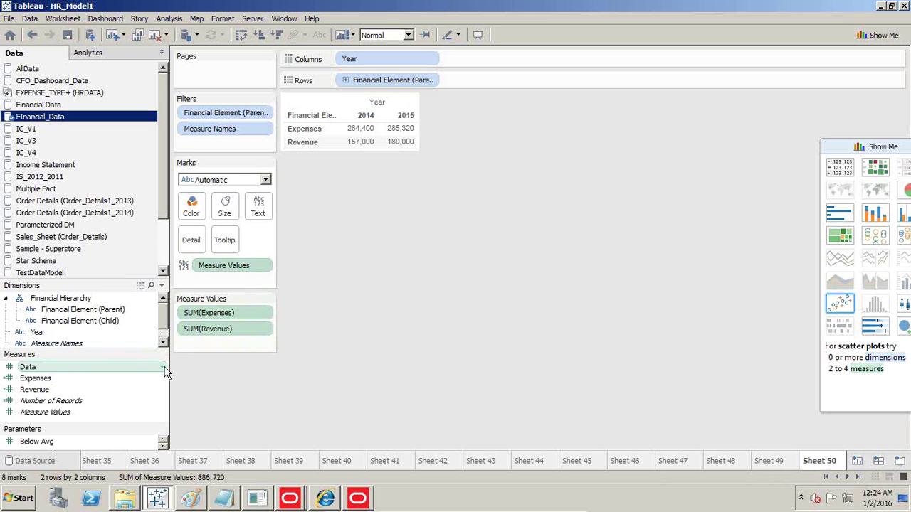
- Start a calculated field from the Data measure, name it Gross Margin and clear its default formula
{"action": "left_click", "coordinate": [164, 370]}
{"action": "mouse_move", "coordinate": [242, 226]}
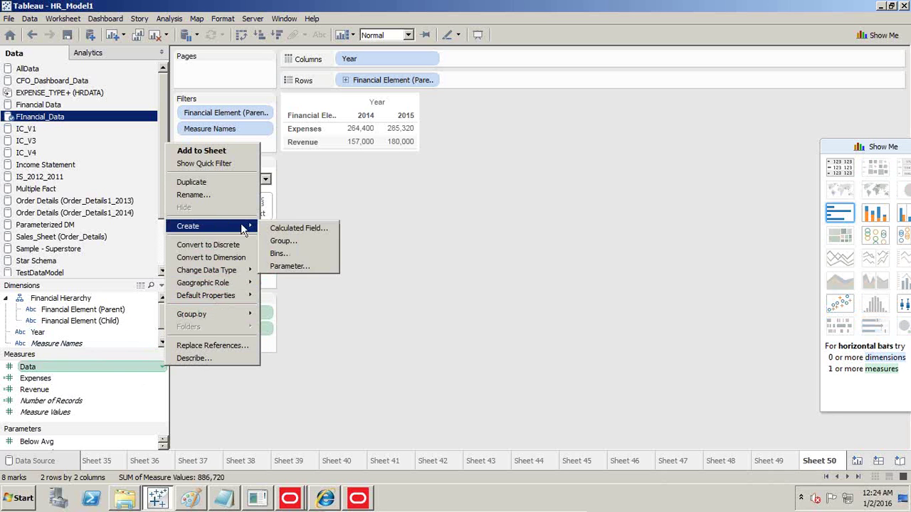
{"action": "left_click", "coordinate": [288, 231]}
{"action": "type", "text": "Gro"}
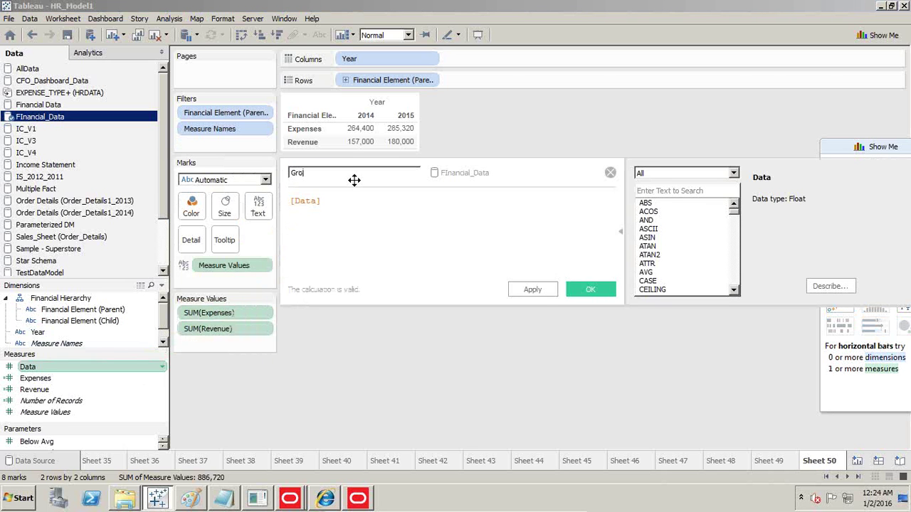
{"action": "key", "text": "Tab"}
{"action": "key", "text": "BackSpace"}
{"action": "key", "text": "BackSpace"}
{"action": "key", "text": "BackSpace"}
{"action": "key", "text": "BackSpace"}
{"action": "key", "text": "BackSpace"}
{"action": "key", "text": "BackSpace"}
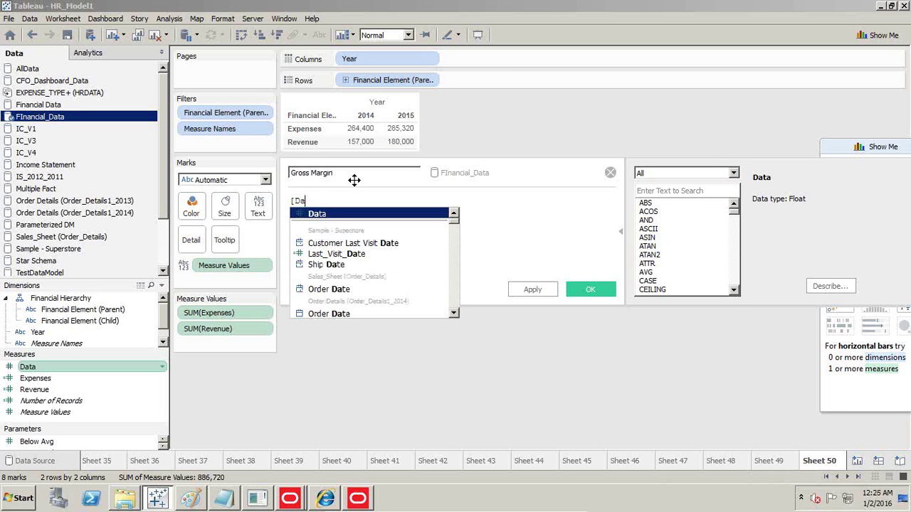
- Define the Gross Margin calculation as Sum([Expenses])-Sum([Revenue]) and save it
{"action": "type", "text": "Sum(E"}
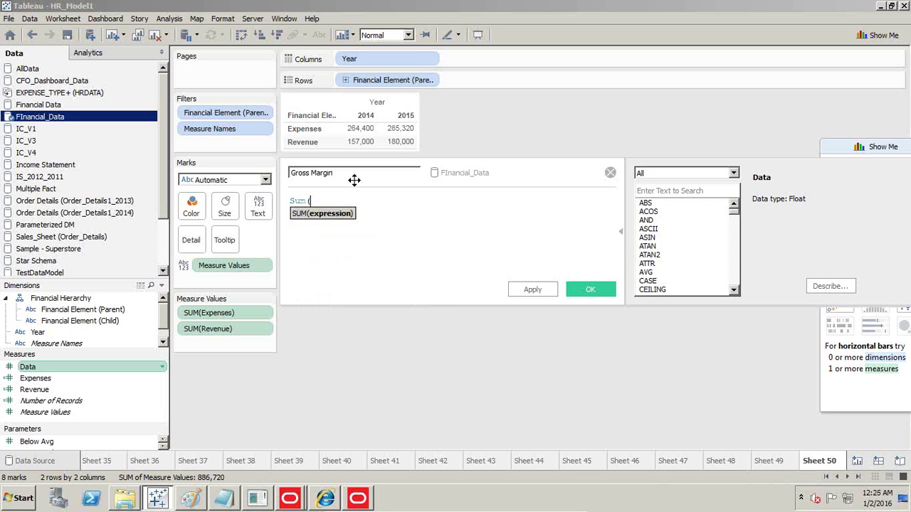
{"action": "type", "text": "x"}
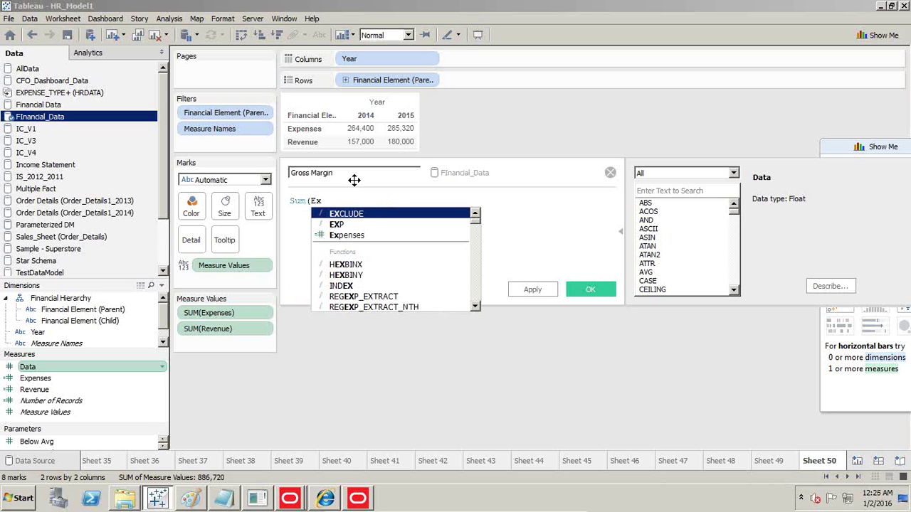
{"action": "type", "text": "p"}
{"action": "key", "text": "Down"}
{"action": "key", "text": "Return"}
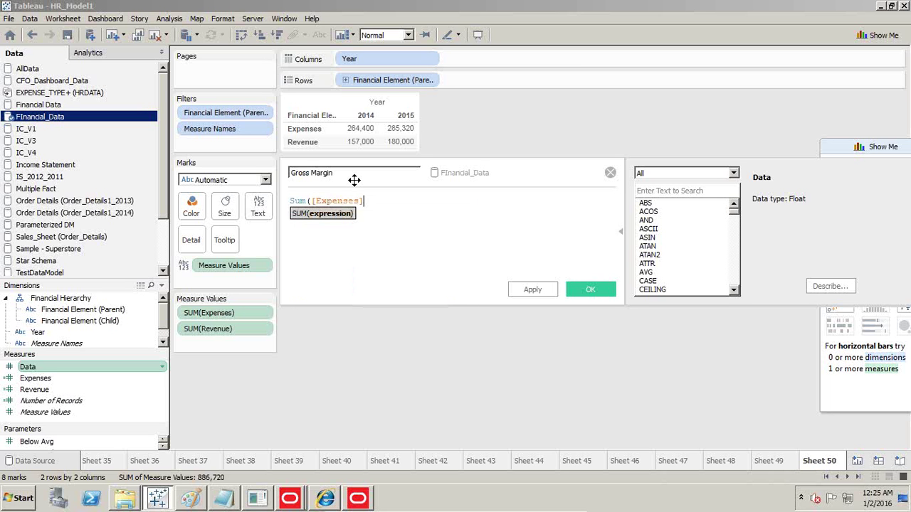
{"action": "type", "text": ")-"}
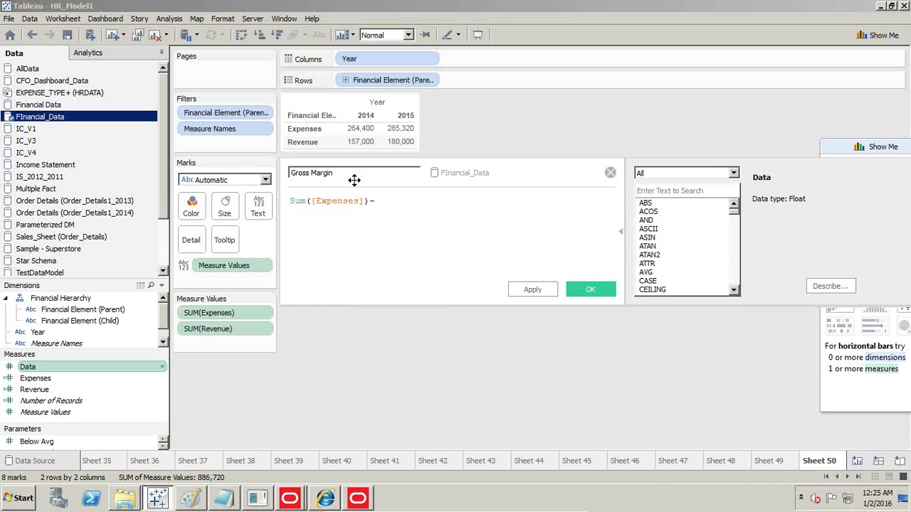
{"action": "type", "text": "Sum"}
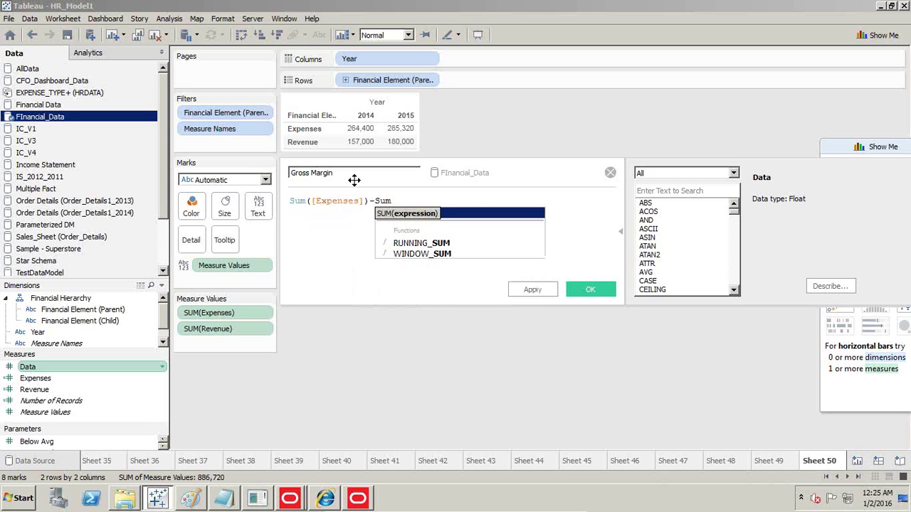
{"action": "type", "text": "(Reve"}
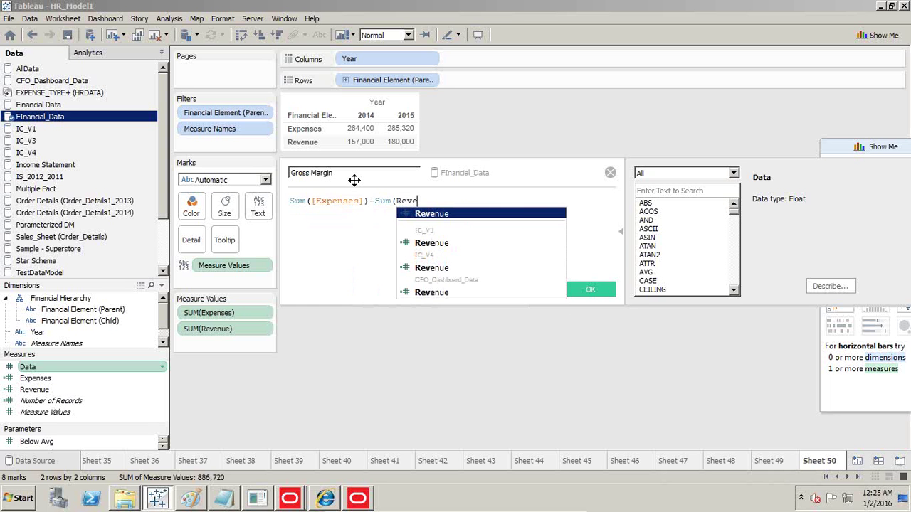
{"action": "key", "text": "Return"}
{"action": "type", "text": ")"}
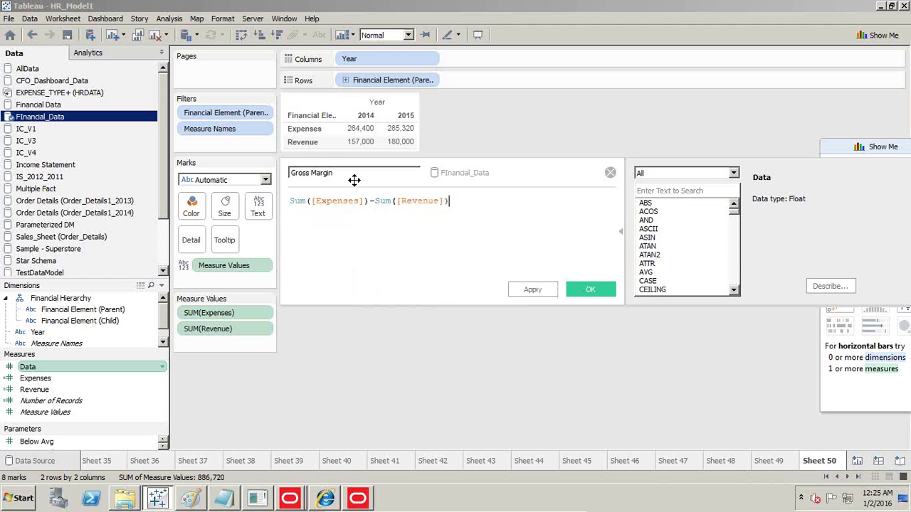
{"action": "left_click", "coordinate": [532, 290]}
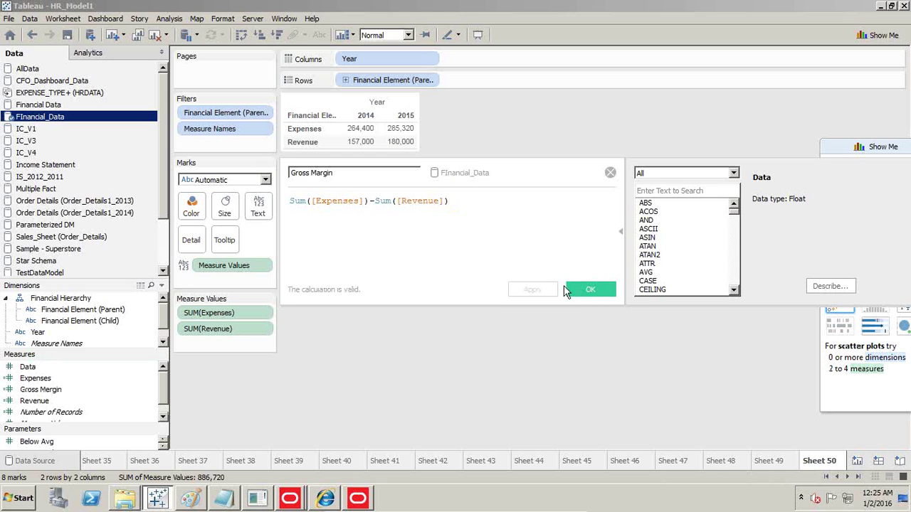
{"action": "left_click", "coordinate": [590, 290]}
- Add the Gross Margin measure to the table's text marks and to the list of measure values
{"action": "left_click_drag", "start_coordinate": [56, 393], "coordinate": [288, 217]}
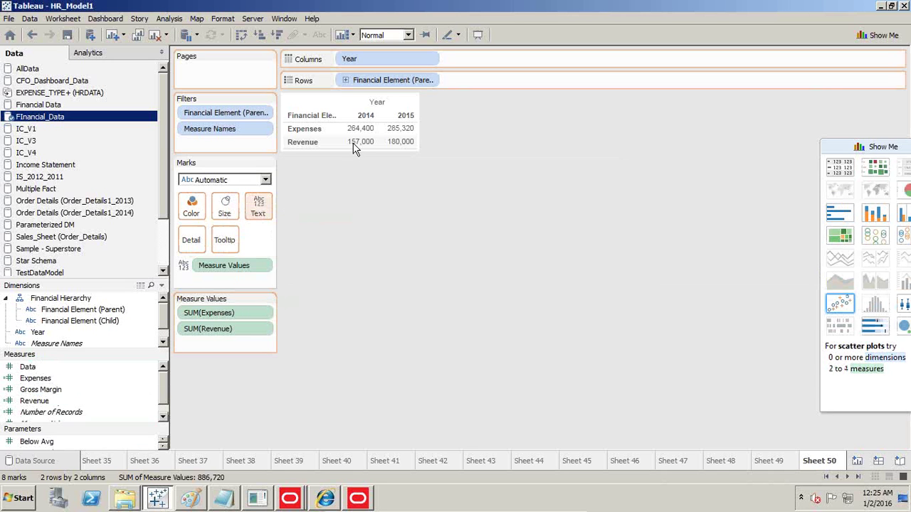
{"action": "left_click_drag", "start_coordinate": [356, 147], "coordinate": [356, 146]}
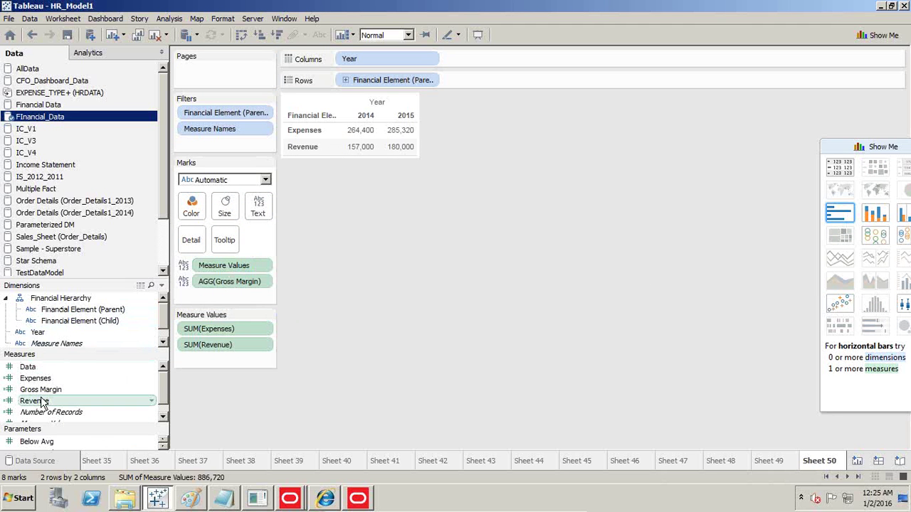
{"action": "left_click_drag", "start_coordinate": [40, 389], "coordinate": [221, 360]}
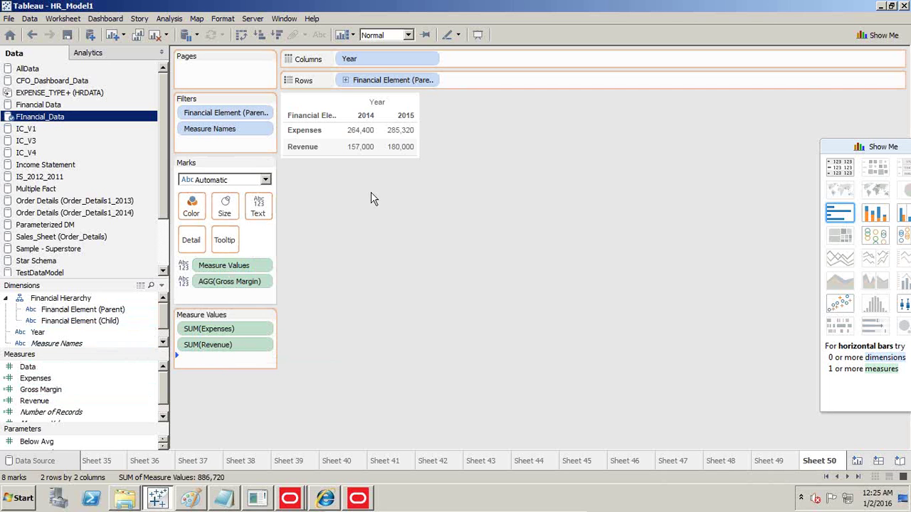
{"action": "left_click_drag", "start_coordinate": [371, 198], "coordinate": [360, 130]}
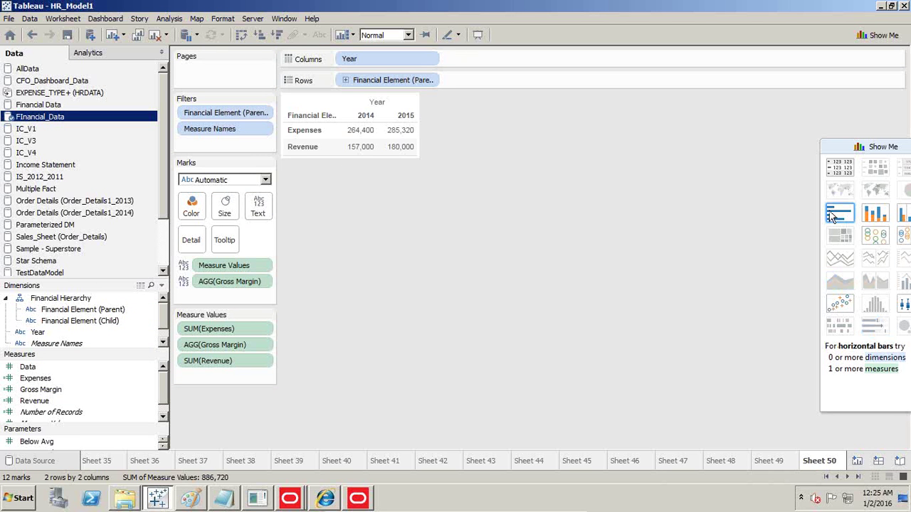
- Take Financial Element (Parent) off the rows and add Measure Names to the marks
{"action": "left_click_drag", "start_coordinate": [376, 84], "coordinate": [410, 295]}
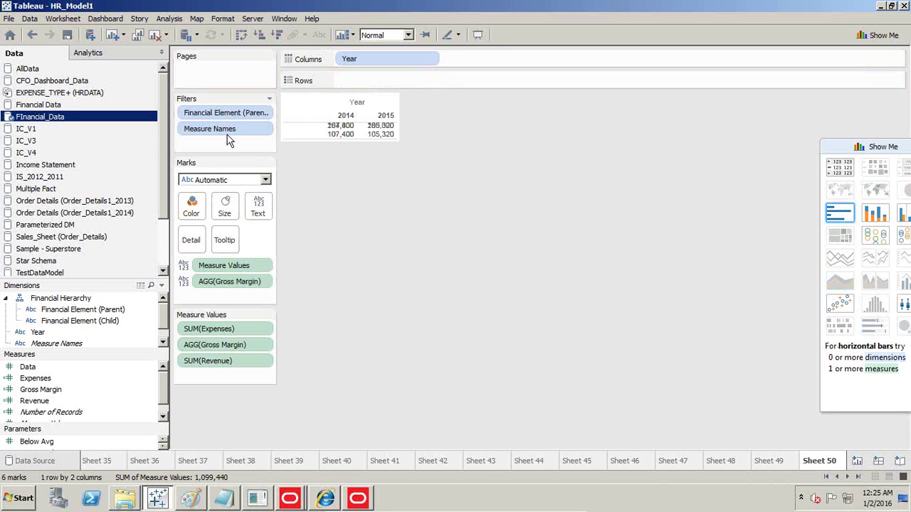
{"action": "left_click_drag", "start_coordinate": [229, 135], "coordinate": [371, 222]}
{"action": "left_click_drag", "start_coordinate": [225, 376], "coordinate": [470, 341]}
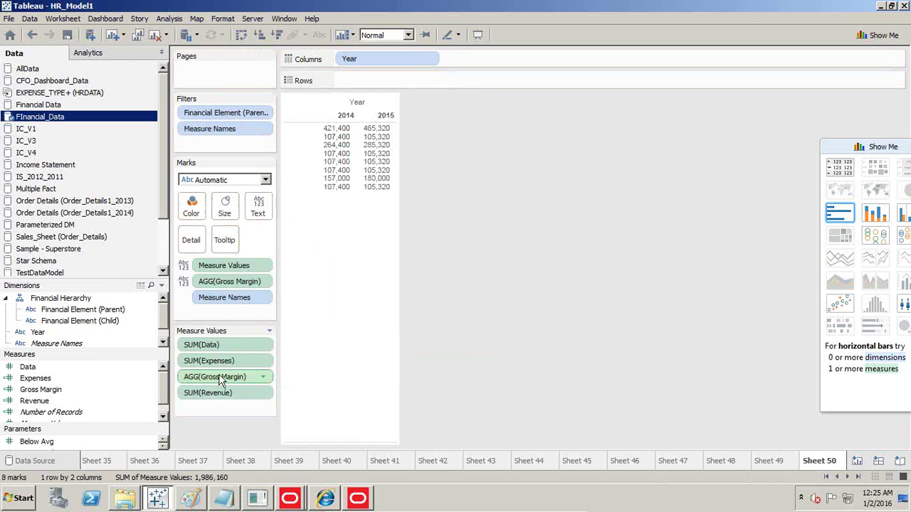
- Create a new worksheet with Year in the columns and Expenses, Revenue and Gross Margin as text values
{"action": "key", "text": "ctrl+m"}
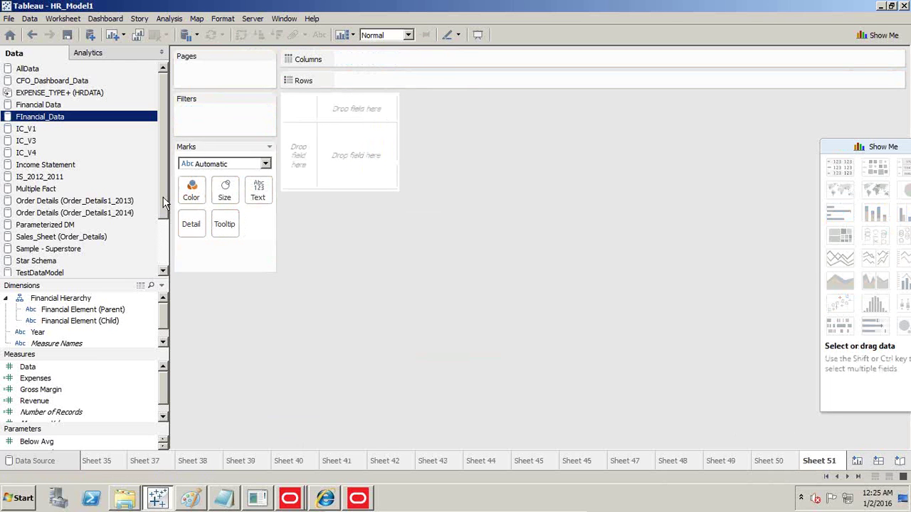
{"action": "left_click_drag", "start_coordinate": [39, 332], "coordinate": [370, 96]}
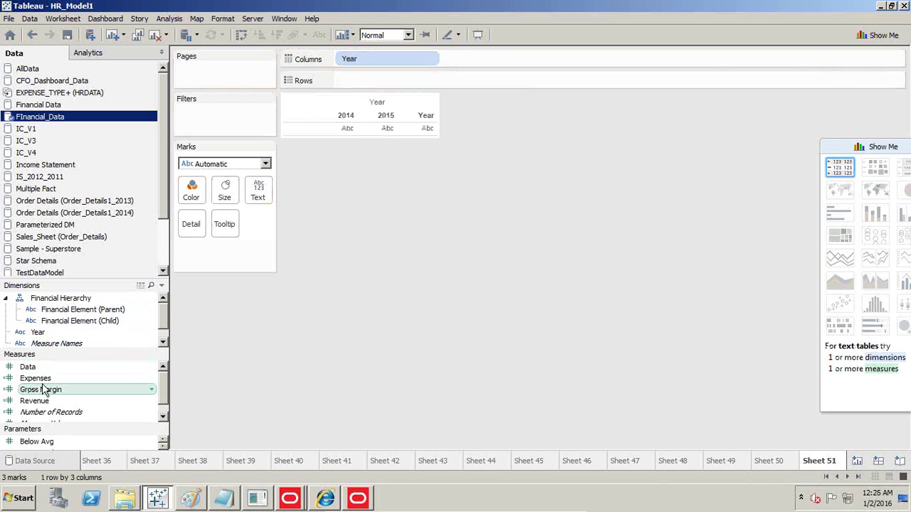
{"action": "left_click_drag", "start_coordinate": [45, 380], "coordinate": [258, 194]}
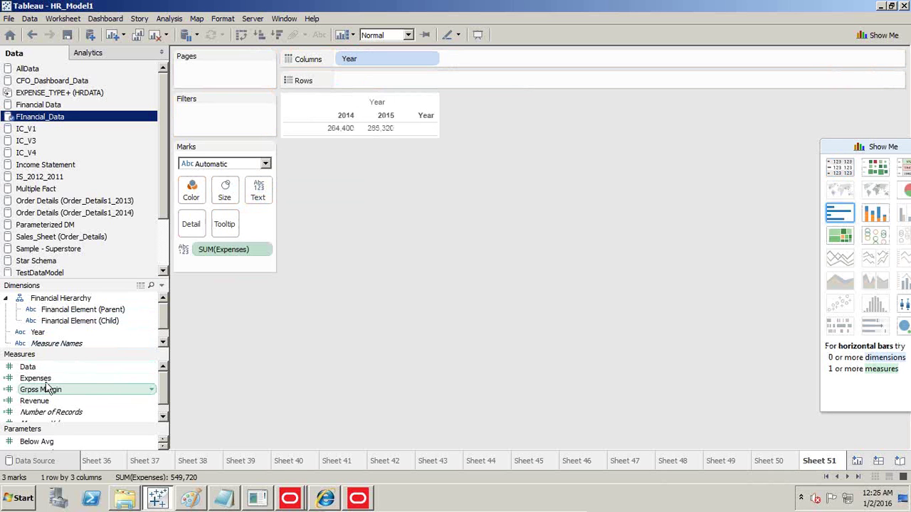
{"action": "left_click_drag", "start_coordinate": [46, 400], "coordinate": [155, 304]}
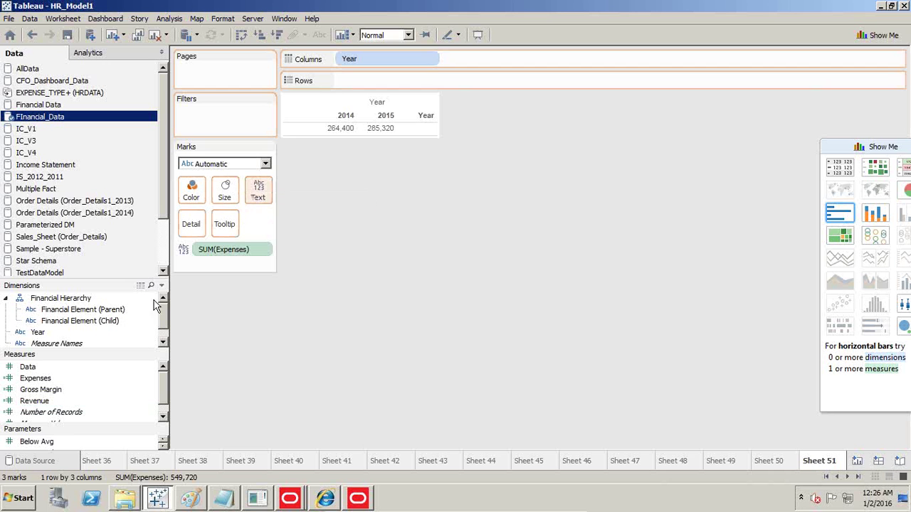
{"action": "double_click", "coordinate": [32, 401]}
{"action": "left_click_drag", "start_coordinate": [41, 389], "coordinate": [262, 197]}
{"action": "left_click_drag", "start_coordinate": [353, 138], "coordinate": [348, 135]}
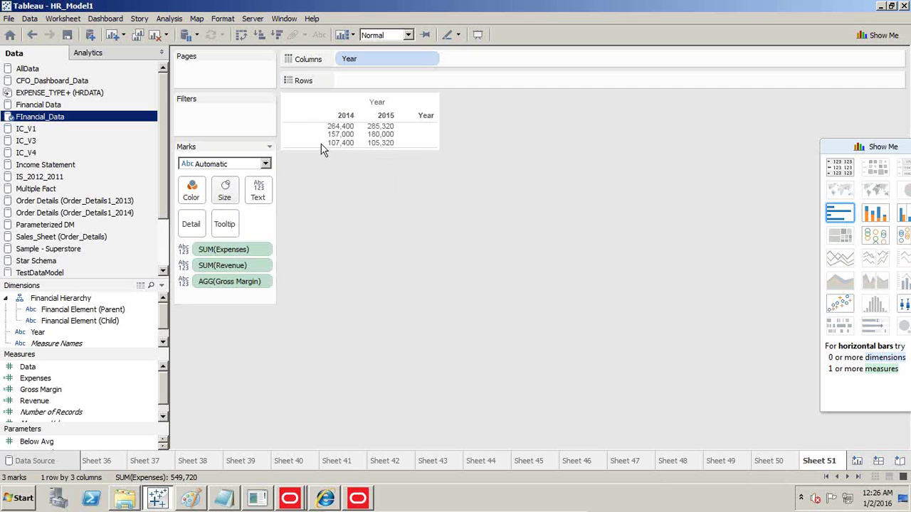
- Place Financial Element (Parent) on the rows and filter it to Expenses and Revenue only
{"action": "left_click", "coordinate": [71, 313]}
{"action": "left_click_drag", "start_coordinate": [71, 315], "coordinate": [357, 84]}
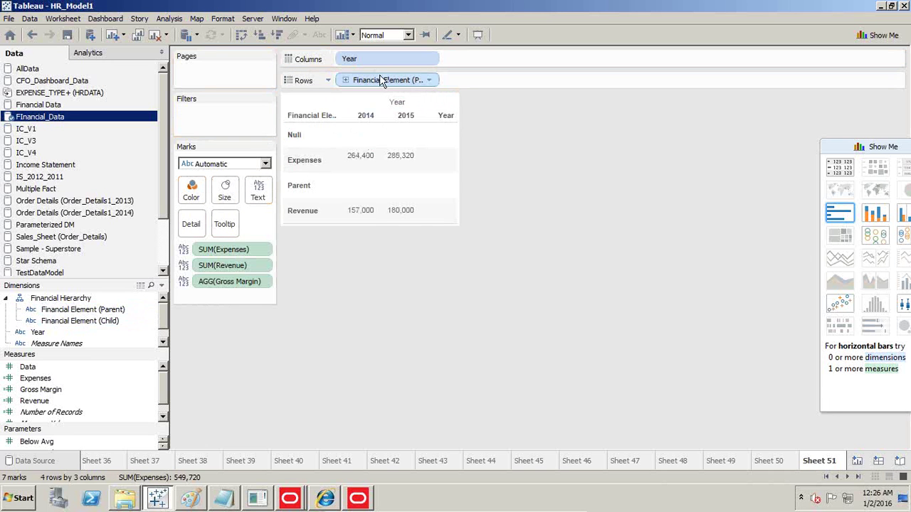
{"action": "left_click_drag", "start_coordinate": [381, 81], "coordinate": [227, 115]}
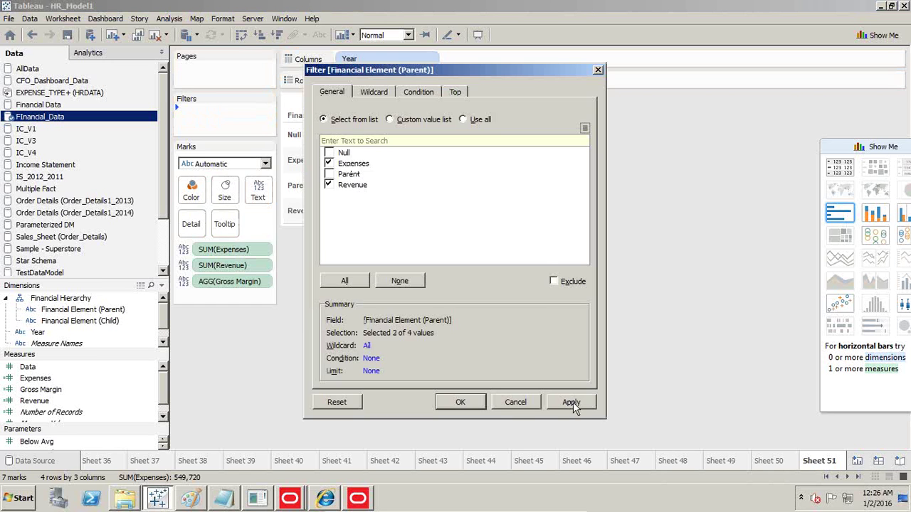
{"action": "left_click", "coordinate": [460, 402]}
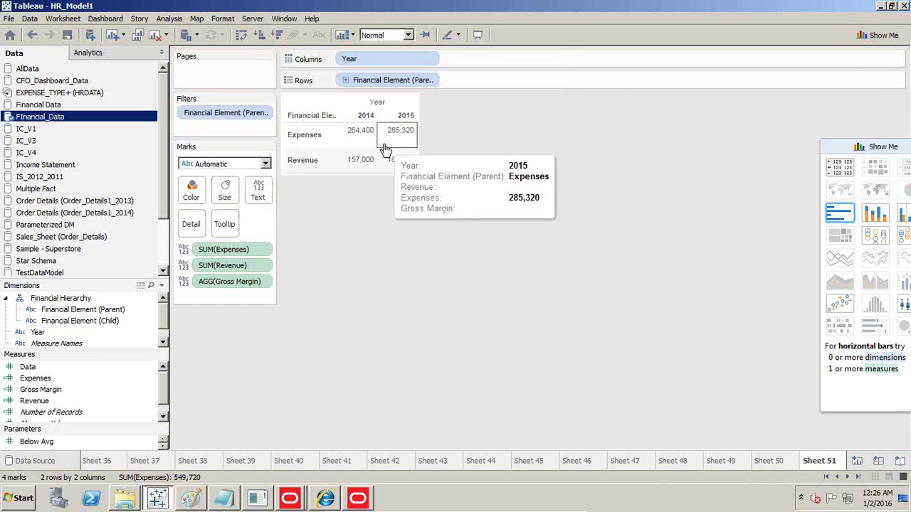
- Rebuild the view as a text table without Financial Element (Parent) on the rows, with Year in columns and Measure Names in rows
{"action": "left_click", "coordinate": [840, 215]}
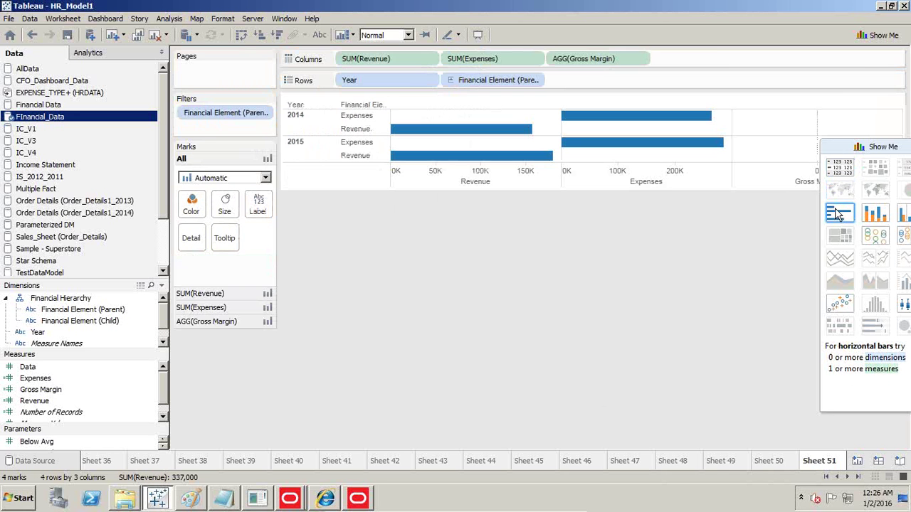
{"action": "left_click", "coordinate": [841, 171]}
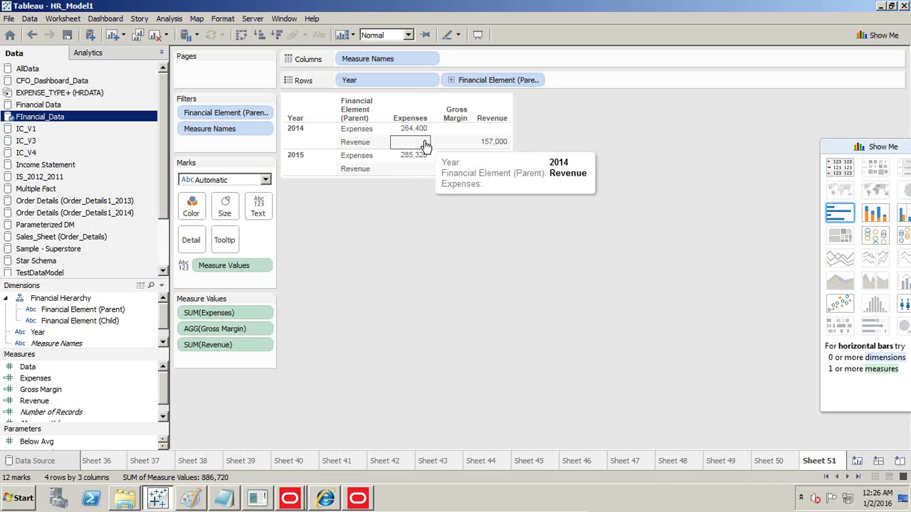
{"action": "left_click_drag", "start_coordinate": [481, 81], "coordinate": [484, 257]}
{"action": "left_click_drag", "start_coordinate": [418, 203], "coordinate": [415, 200]}
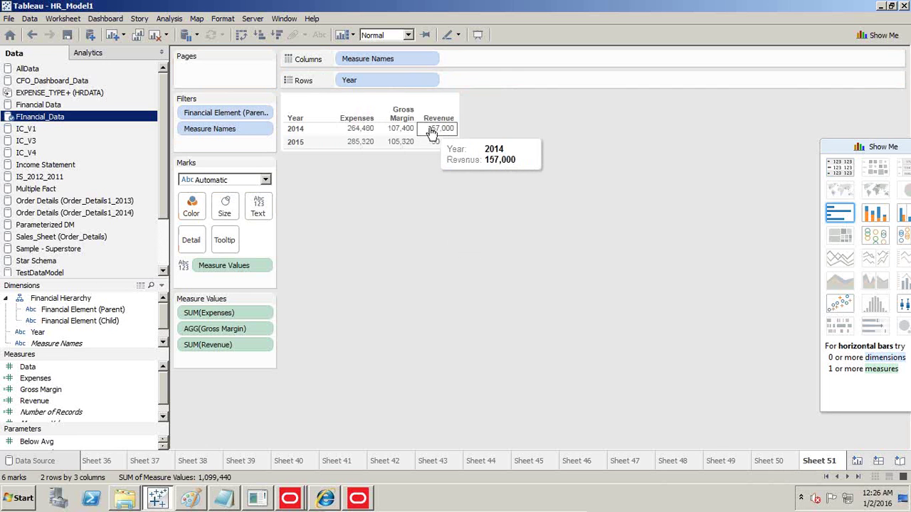
{"action": "mouse_move", "coordinate": [418, 82]}
{"action": "left_mouse_down"}
{"action": "mouse_move", "coordinate": [391, 62]}
{"action": "mouse_move", "coordinate": [428, 142]}
{"action": "left_mouse_up"}
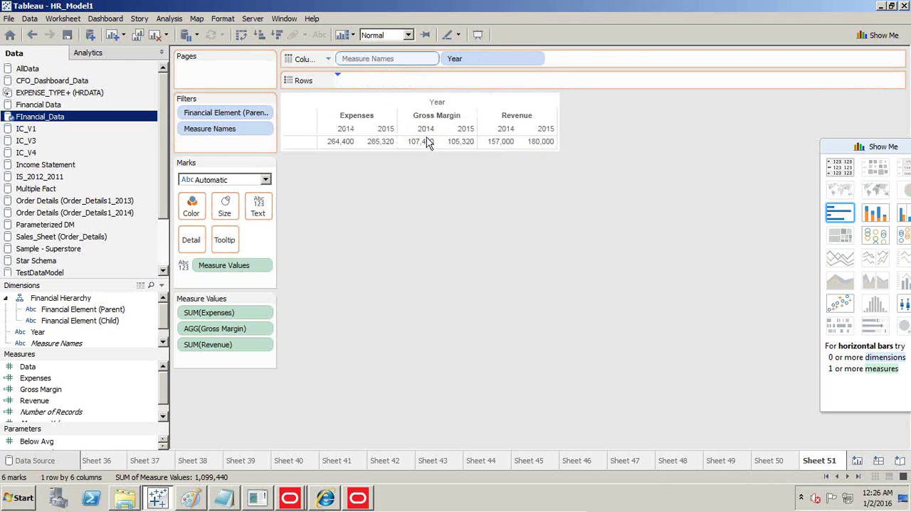
{"action": "left_click_drag", "start_coordinate": [390, 393], "coordinate": [392, 392]}
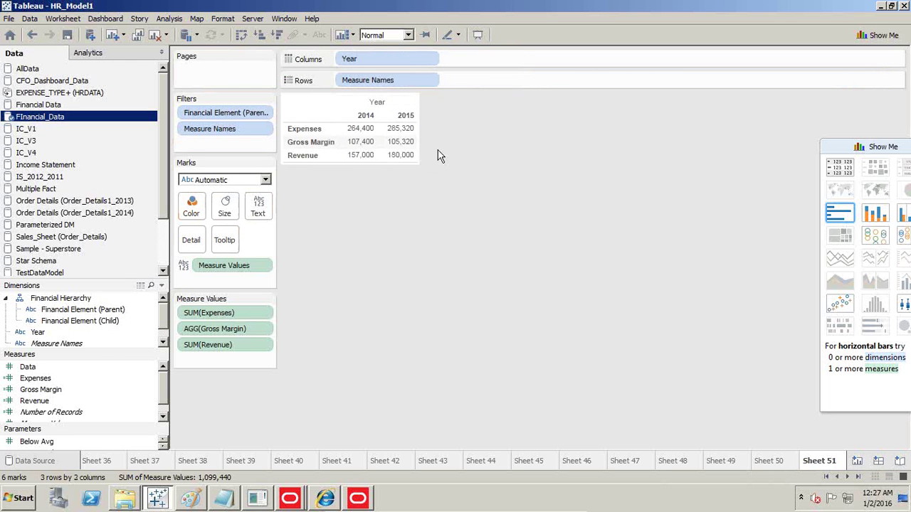
- Create another worksheet with Expenses by Year and display it as a horizontal bar chart
{"action": "left_click", "coordinate": [857, 461]}
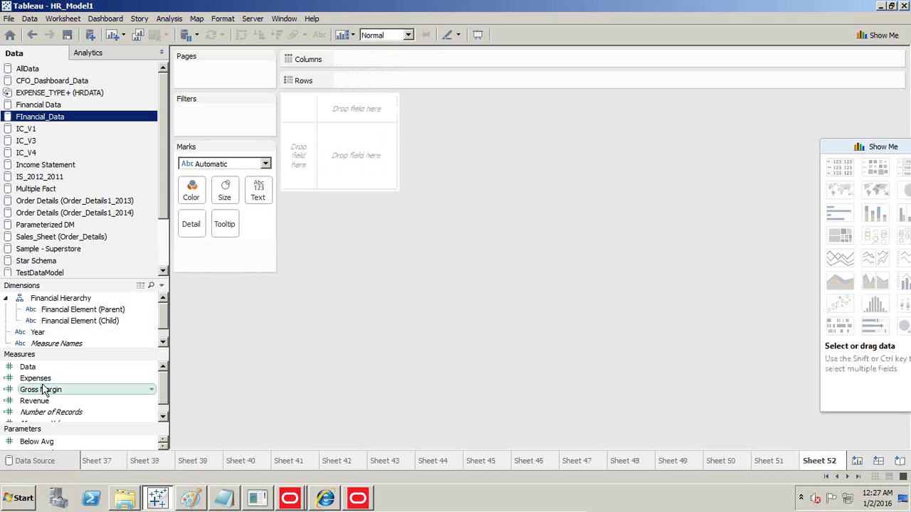
{"action": "left_click_drag", "start_coordinate": [37, 333], "coordinate": [361, 137]}
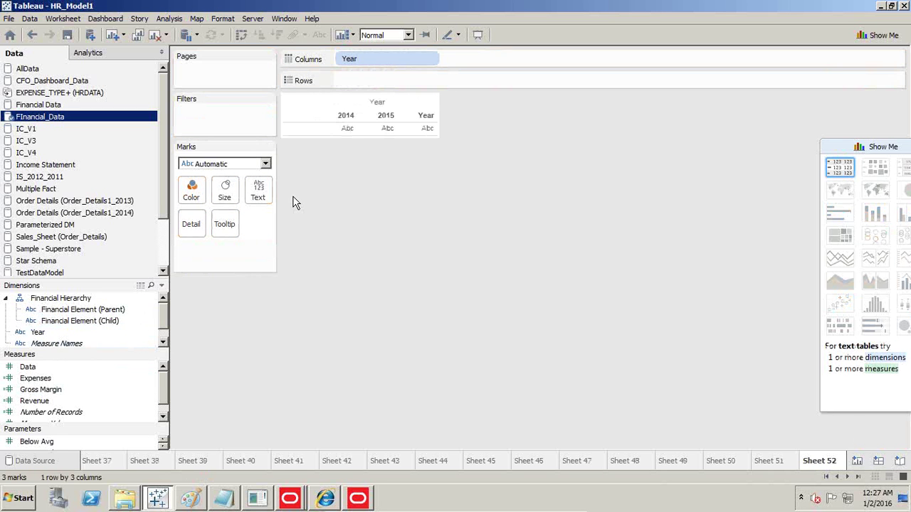
{"action": "left_click_drag", "start_coordinate": [71, 378], "coordinate": [370, 128]}
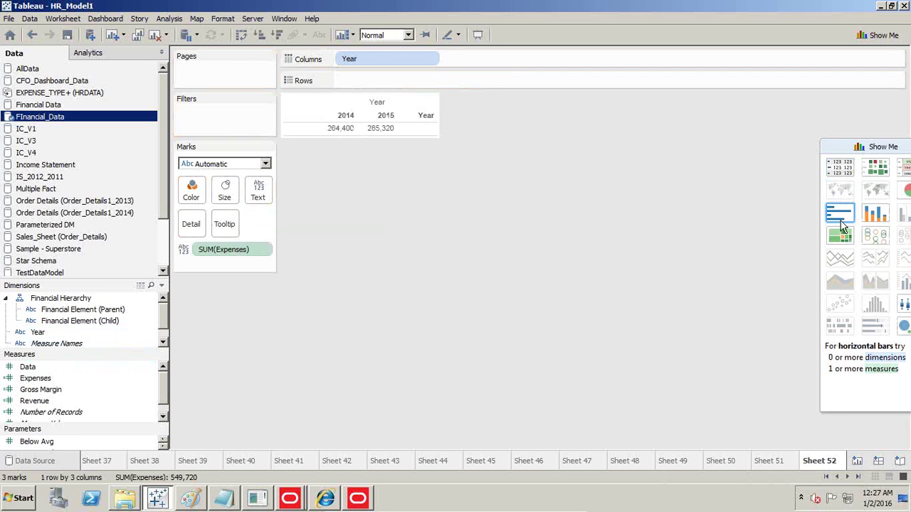
{"action": "left_click", "coordinate": [824, 211]}
- Move Year from the rows to the filters and exclude the value Year, keeping 2014 and 2015
{"action": "left_click_drag", "start_coordinate": [354, 83], "coordinate": [226, 127]}
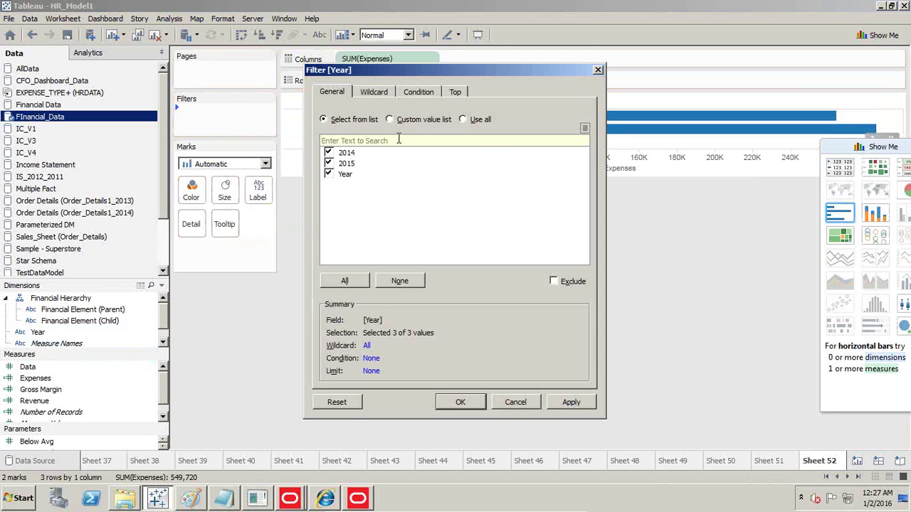
{"action": "left_click", "coordinate": [338, 173]}
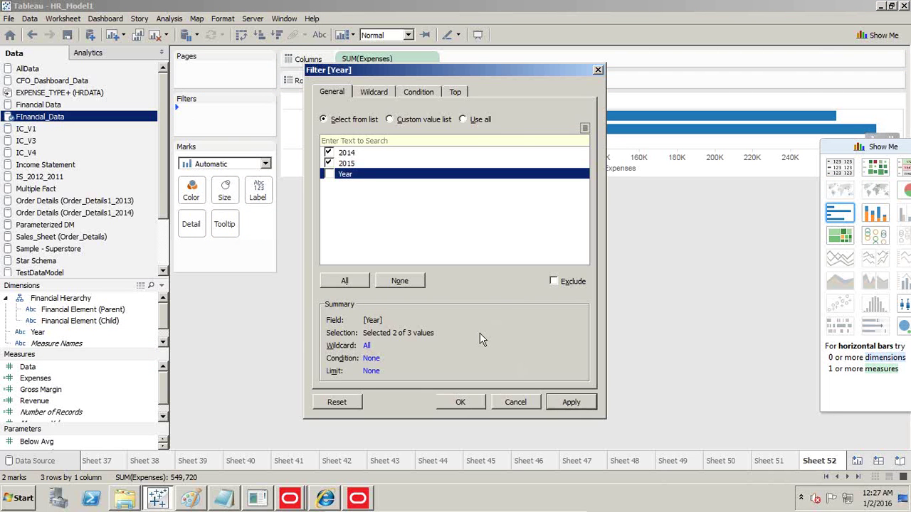
{"action": "left_click", "coordinate": [460, 402]}
- Make the bars vertical with Expenses on the rows and Year on the columns
{"action": "mouse_move", "coordinate": [434, 80]}
{"action": "left_mouse_down"}
{"action": "mouse_move", "coordinate": [442, 77]}
{"action": "mouse_move", "coordinate": [402, 61]}
{"action": "mouse_move", "coordinate": [423, 83]}
{"action": "left_mouse_up"}
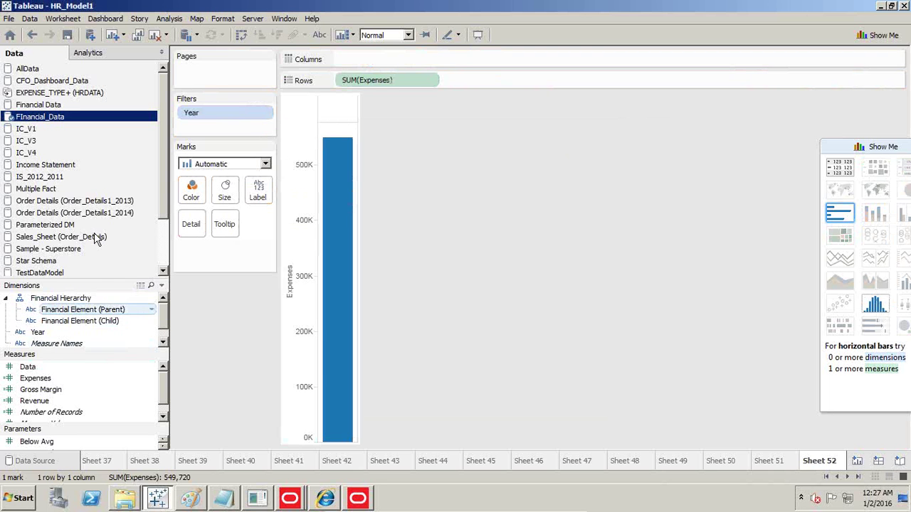
{"action": "mouse_move", "coordinate": [39, 332]}
{"action": "left_mouse_down"}
{"action": "mouse_move", "coordinate": [128, 285]}
{"action": "mouse_move", "coordinate": [388, 99]}
{"action": "left_mouse_up"}
{"action": "left_click_drag", "start_coordinate": [416, 135], "coordinate": [413, 136]}
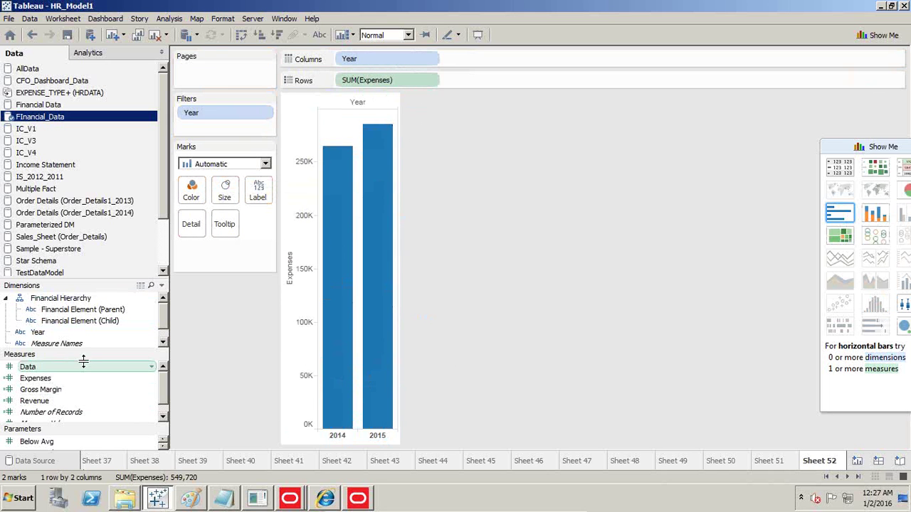
- Add Revenue to the Expenses chart on a secondary axis and set all marks to Bar
{"action": "left_click_drag", "start_coordinate": [41, 405], "coordinate": [396, 294]}
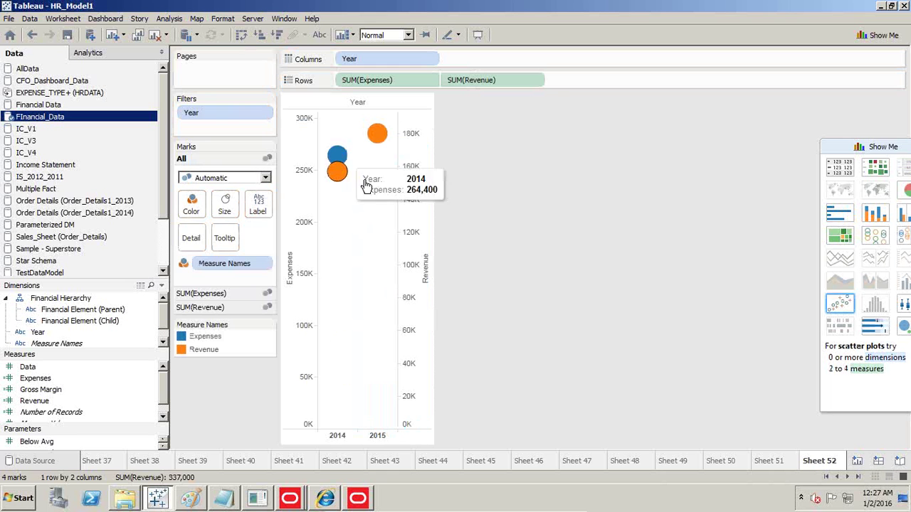
{"action": "left_click", "coordinate": [223, 179]}
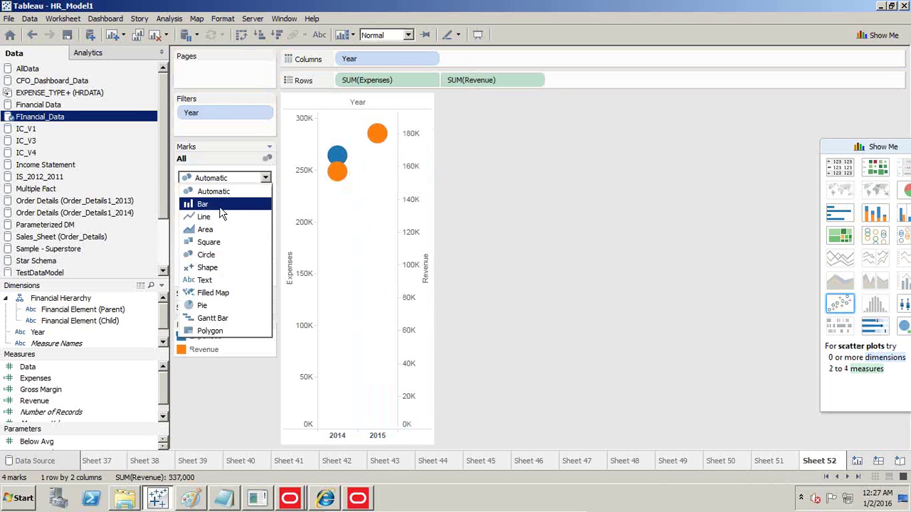
{"action": "key", "text": "Return"}
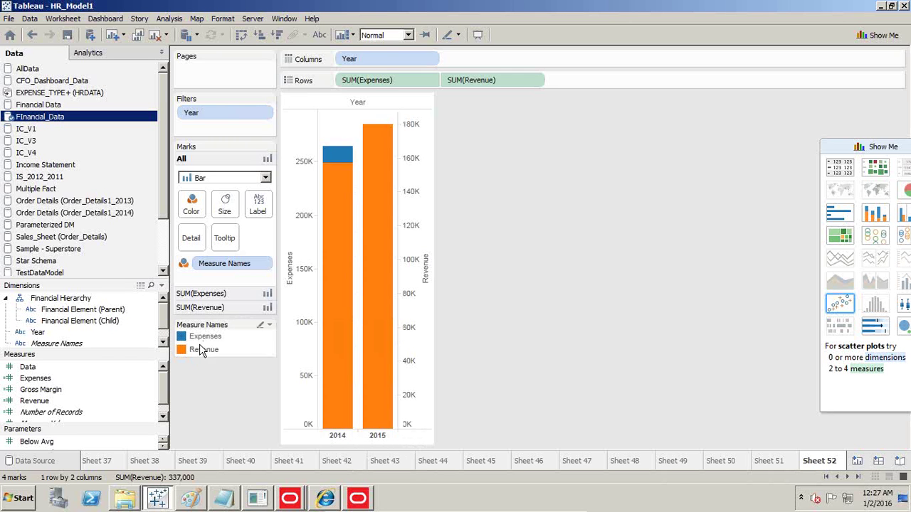
- Change the mark type of the Revenue series to Circle
{"action": "left_click", "coordinate": [232, 308]}
{"action": "left_click", "coordinate": [227, 206]}
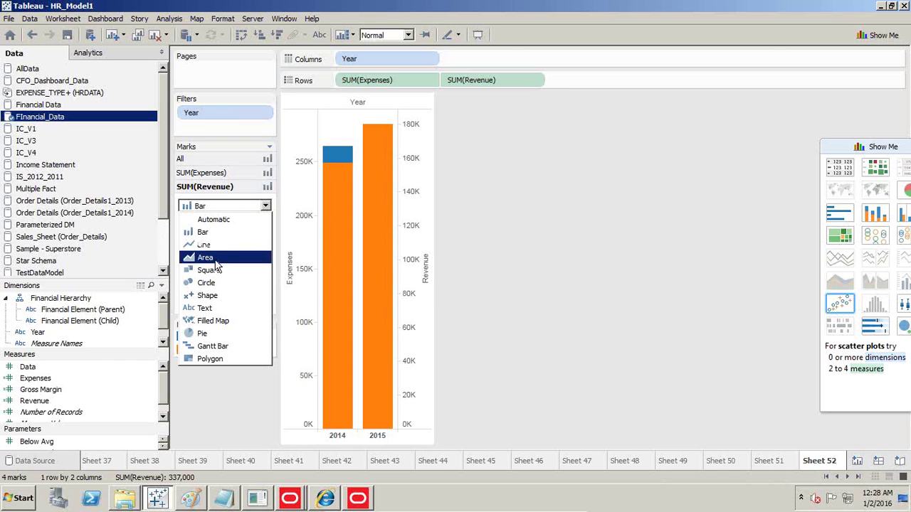
{"action": "left_click", "coordinate": [214, 282]}
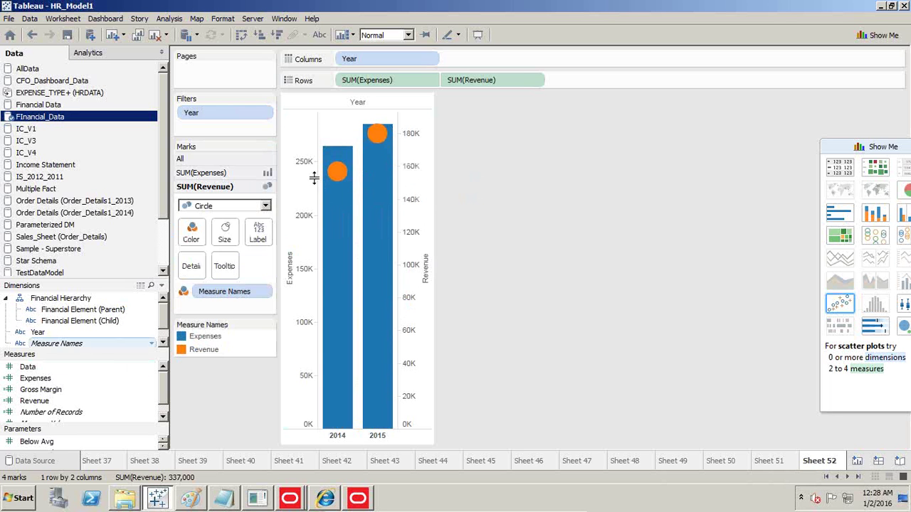
- Label the Revenue circles with the Expenses, Number of Records and Revenue measures
{"action": "left_click_drag", "start_coordinate": [43, 384], "coordinate": [256, 239]}
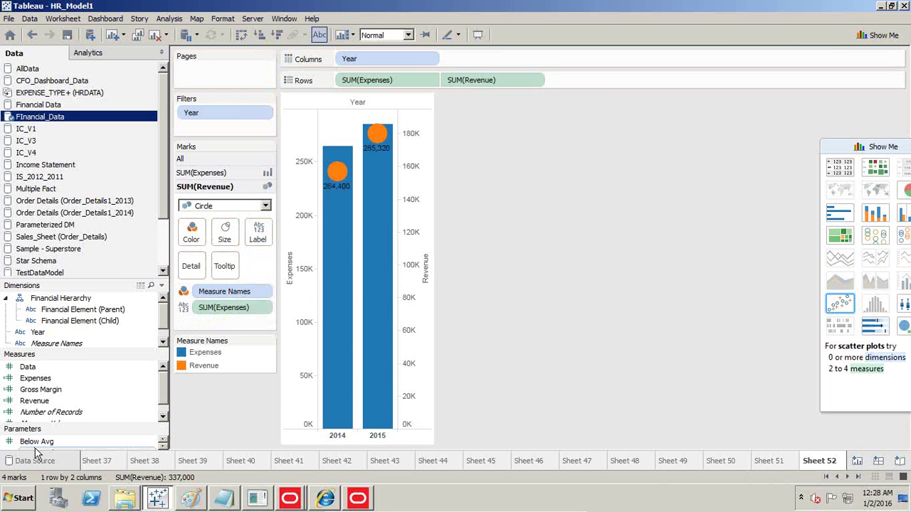
{"action": "left_click", "coordinate": [39, 412]}
{"action": "left_click_drag", "start_coordinate": [39, 412], "coordinate": [226, 375]}
{"action": "left_click_drag", "start_coordinate": [206, 445], "coordinate": [205, 452]}
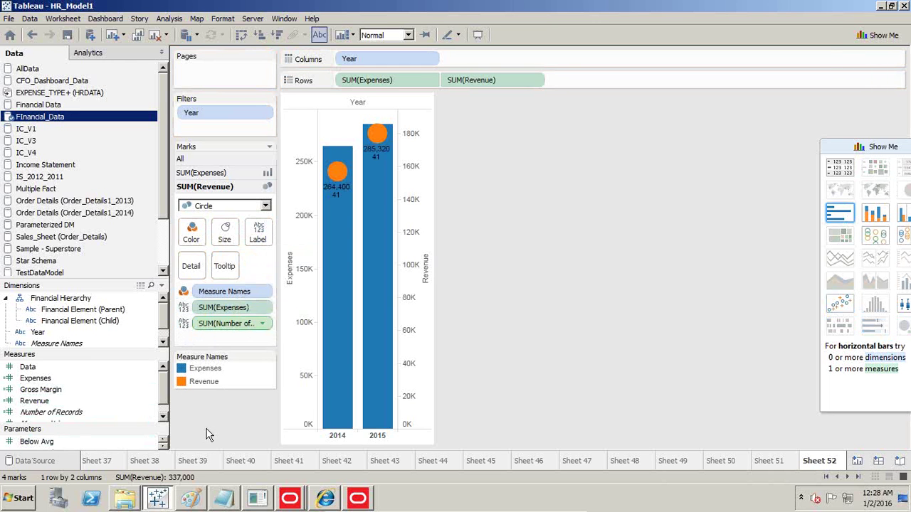
{"action": "left_click_drag", "start_coordinate": [43, 403], "coordinate": [256, 238]}
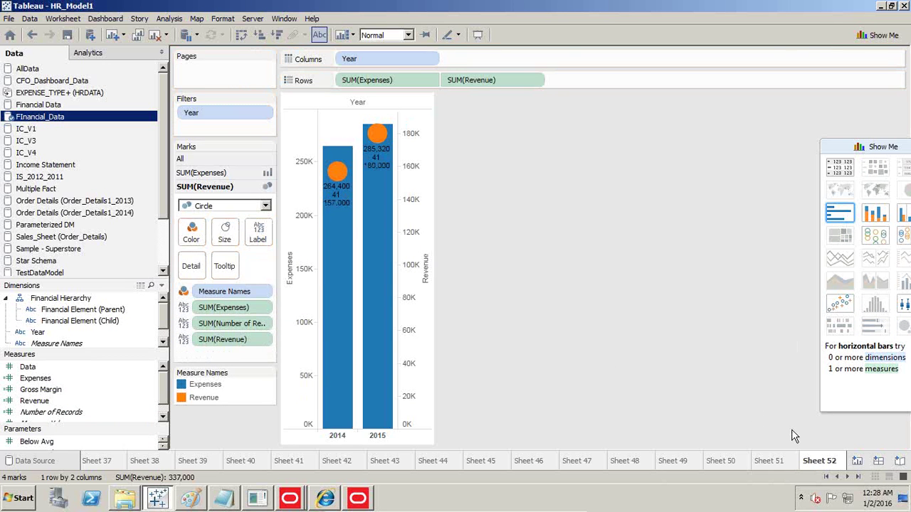
- On a new worksheet, lay out Year across the columns and show Expenses and Revenue as text values
{"action": "left_click", "coordinate": [856, 460]}
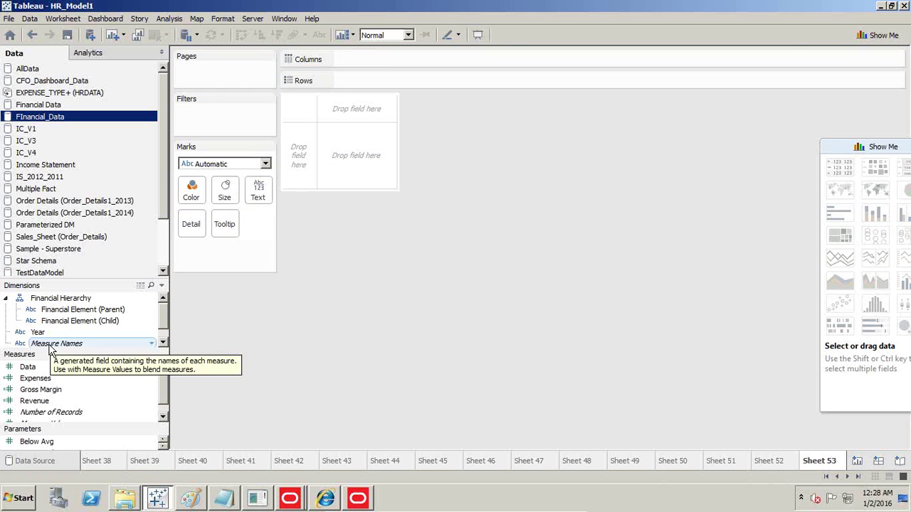
{"action": "mouse_move", "coordinate": [37, 332]}
{"action": "left_mouse_down"}
{"action": "mouse_move", "coordinate": [44, 339]}
{"action": "mouse_move", "coordinate": [370, 71]}
{"action": "mouse_move", "coordinate": [359, 80]}
{"action": "left_mouse_up"}
{"action": "left_click_drag", "start_coordinate": [357, 128], "coordinate": [358, 128]}
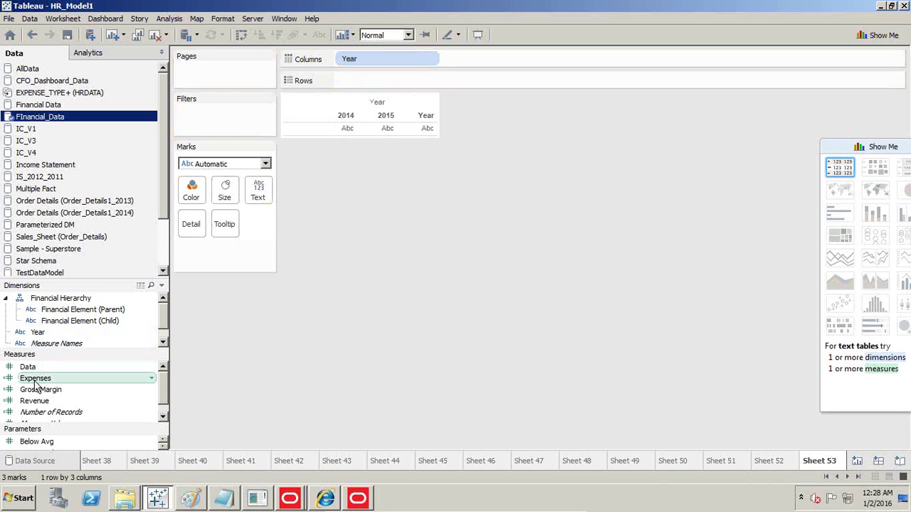
{"action": "left_click_drag", "start_coordinate": [35, 385], "coordinate": [256, 191]}
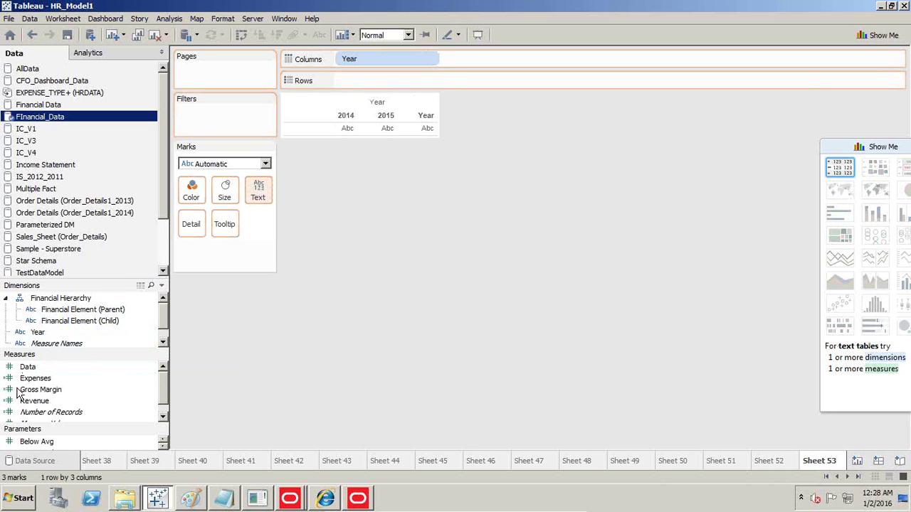
{"action": "left_click_drag", "start_coordinate": [37, 399], "coordinate": [258, 191]}
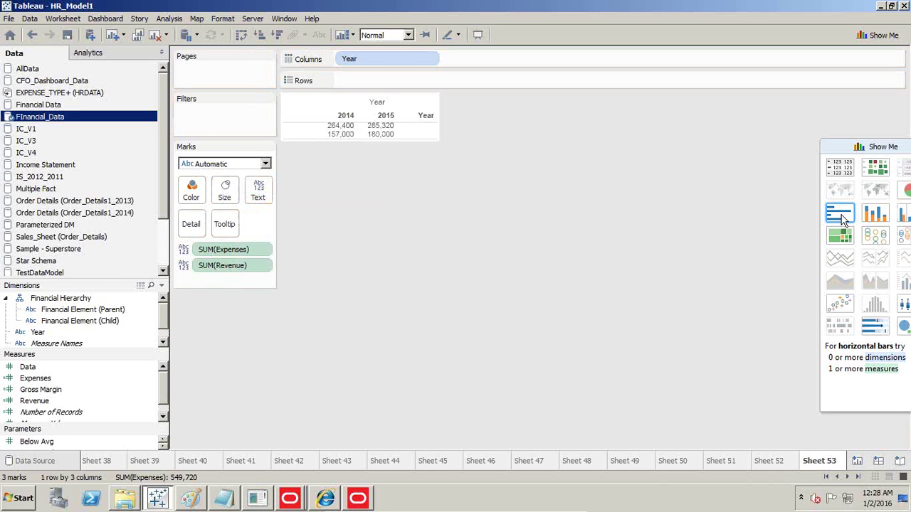
- Turn the text table into vertical bar charts with Year on the columns and Revenue and Expenses on the rows
{"action": "left_click", "coordinate": [841, 215]}
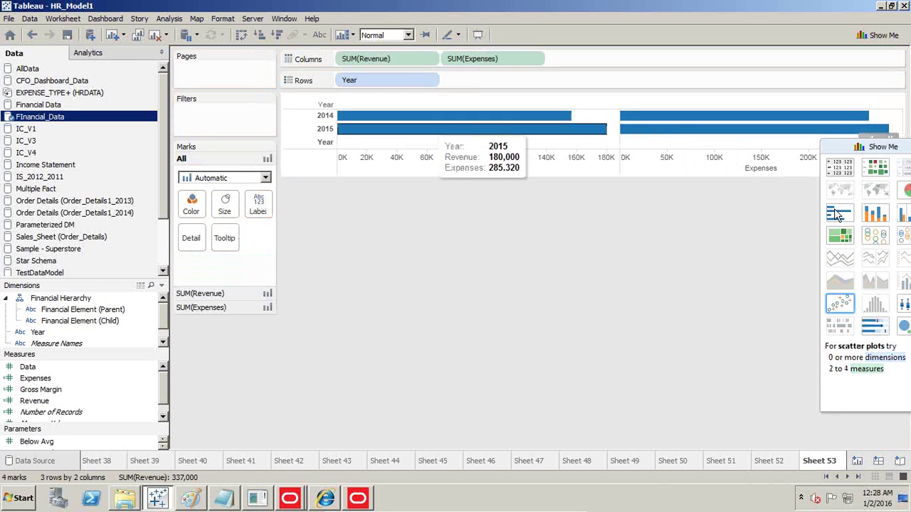
{"action": "left_click_drag", "start_coordinate": [468, 81], "coordinate": [390, 61]}
{"action": "left_click_drag", "start_coordinate": [535, 63], "coordinate": [504, 95]}
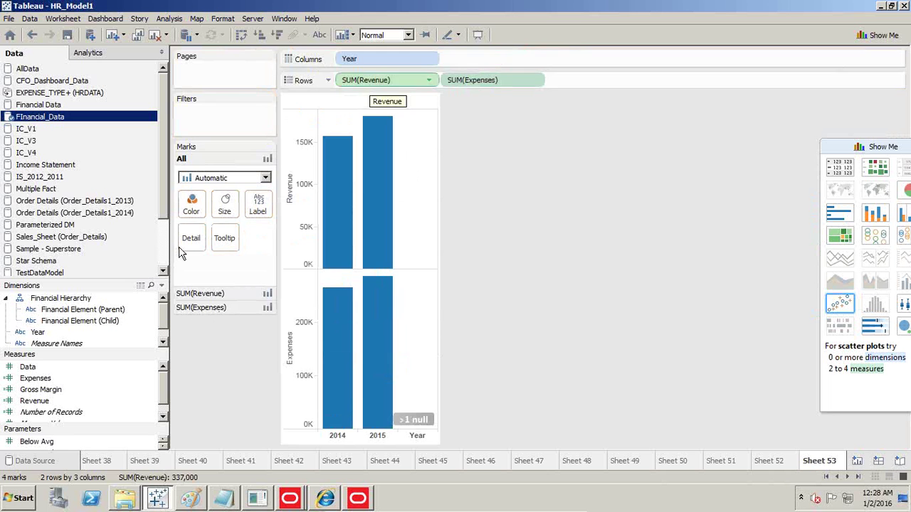
- Filter the chart by Year, excluding the "Year" value and keeping 2014 and 2015
{"action": "left_click_drag", "start_coordinate": [348, 58], "coordinate": [217, 114]}
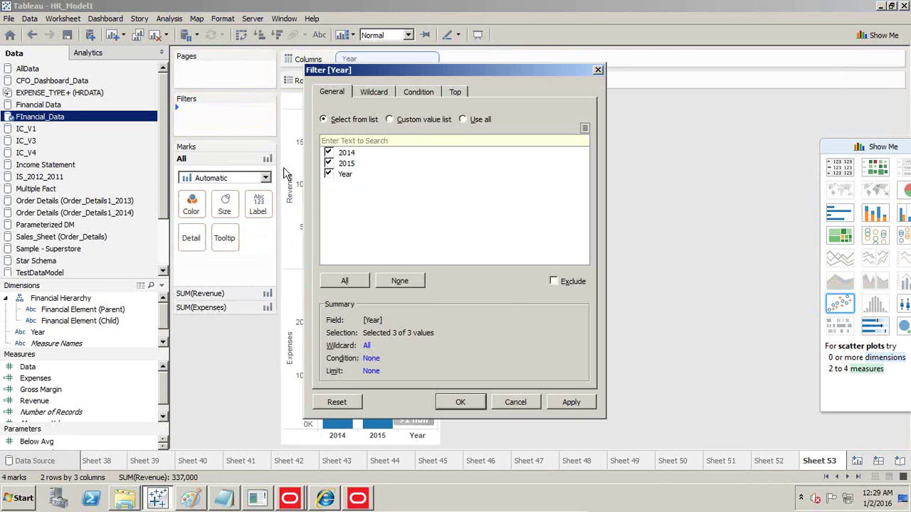
{"action": "left_click", "coordinate": [329, 173]}
{"action": "left_click", "coordinate": [562, 402]}
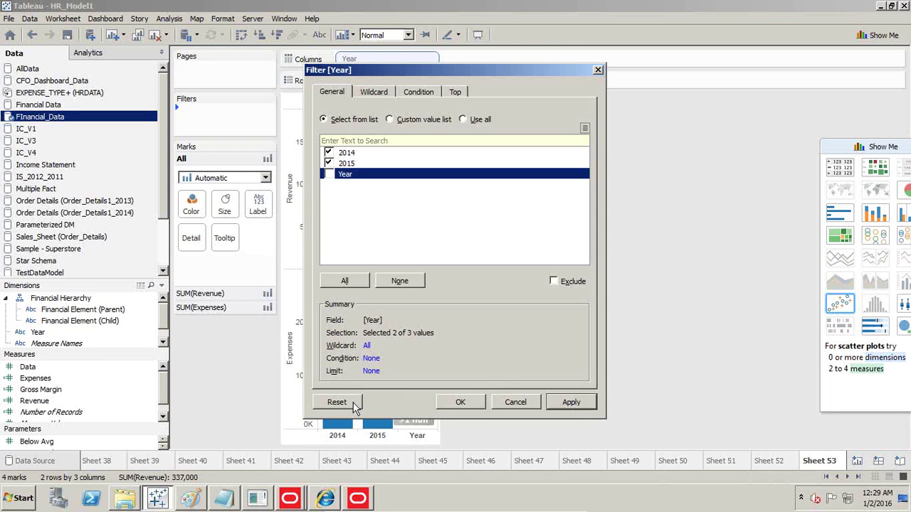
{"action": "left_click", "coordinate": [461, 402]}
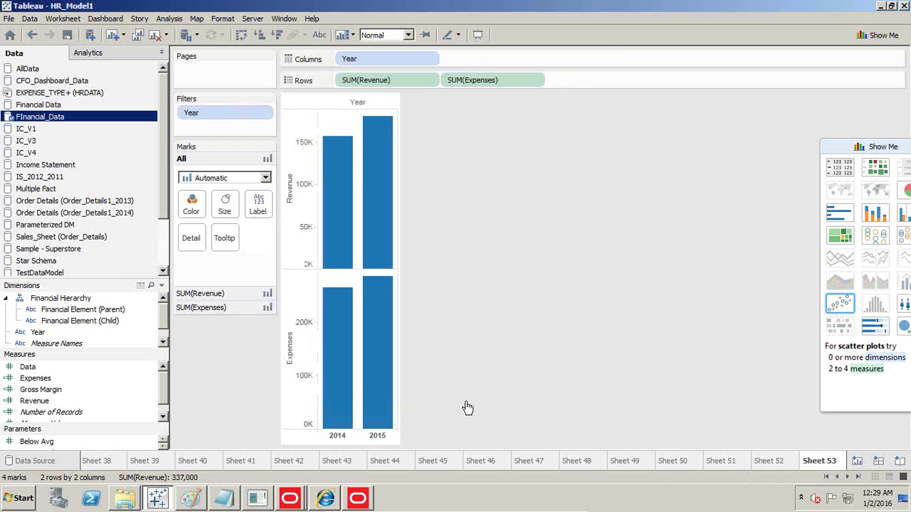
{"action": "left_click", "coordinate": [231, 310]}
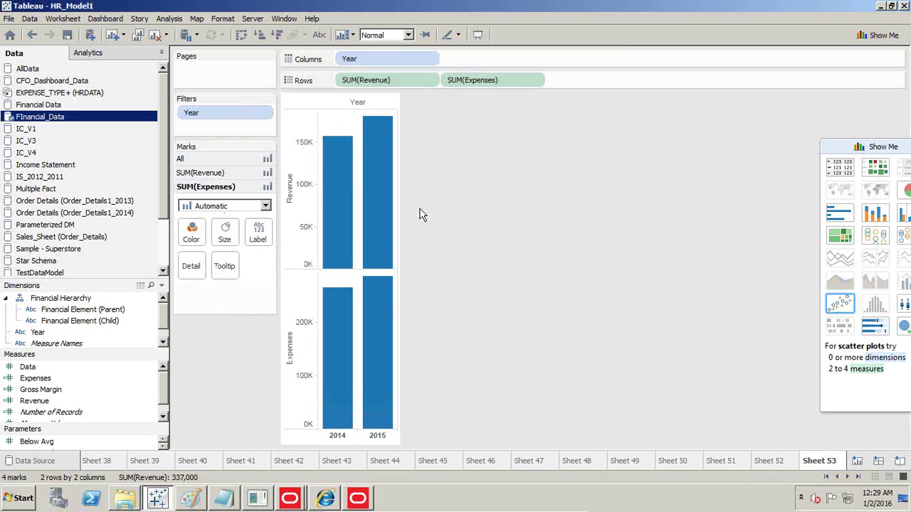
{"action": "mouse_move", "coordinate": [334, 366]}
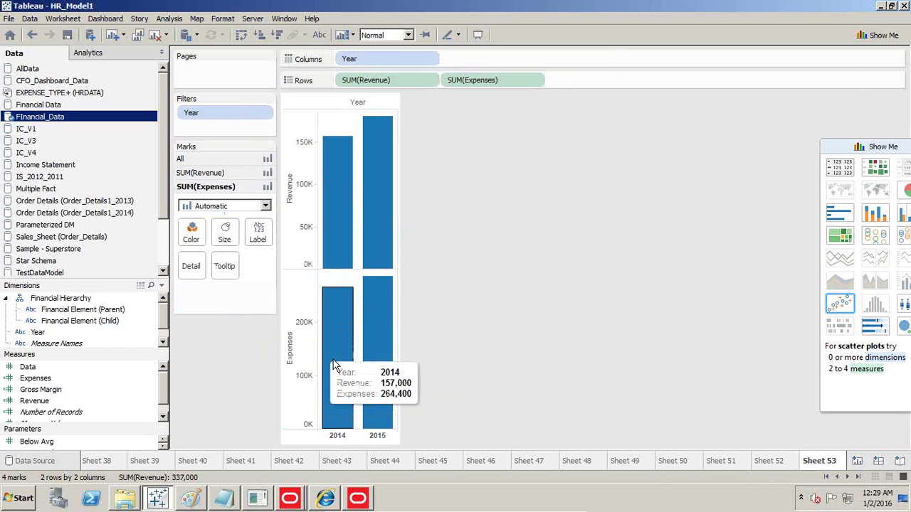
{"action": "left_click", "coordinate": [237, 158]}
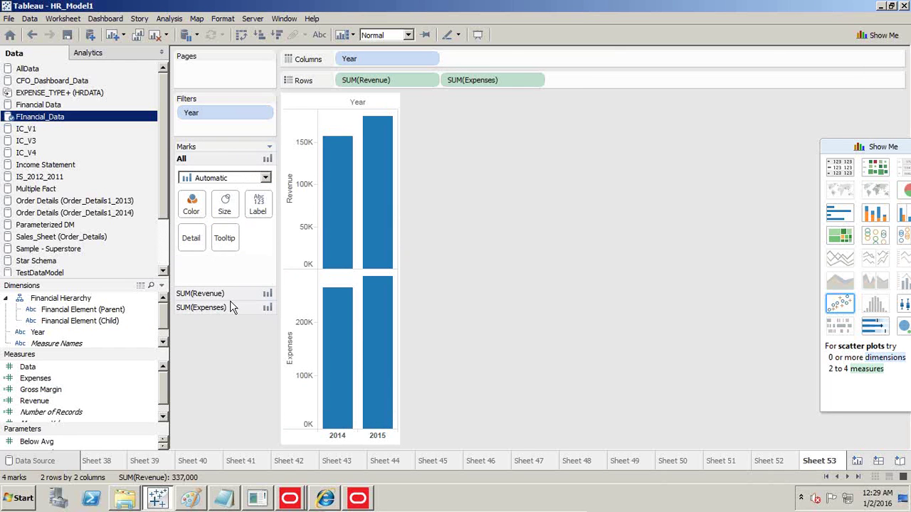
{"action": "left_click", "coordinate": [214, 307]}
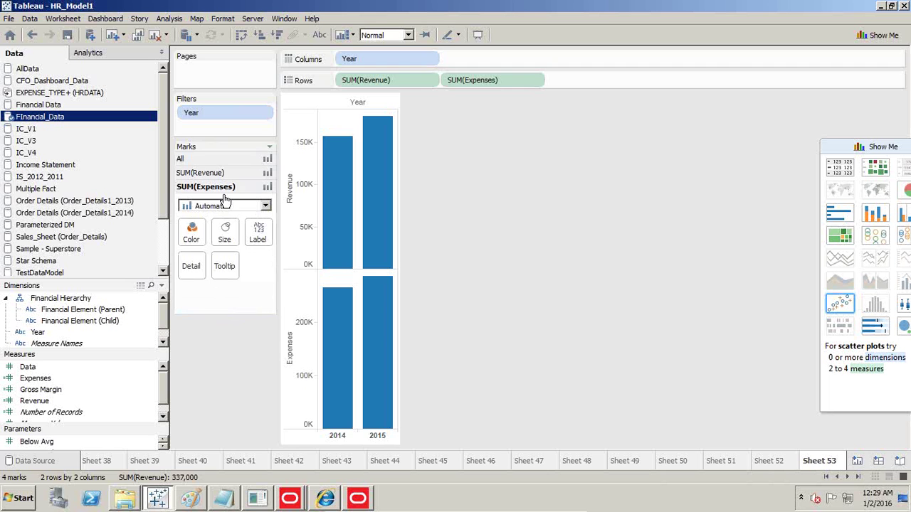
- Replace the separate Expenses pane with Expenses bars beside the Revenue bars on one shared axis, coloured by measure name
{"action": "left_click_drag", "start_coordinate": [491, 81], "coordinate": [580, 261]}
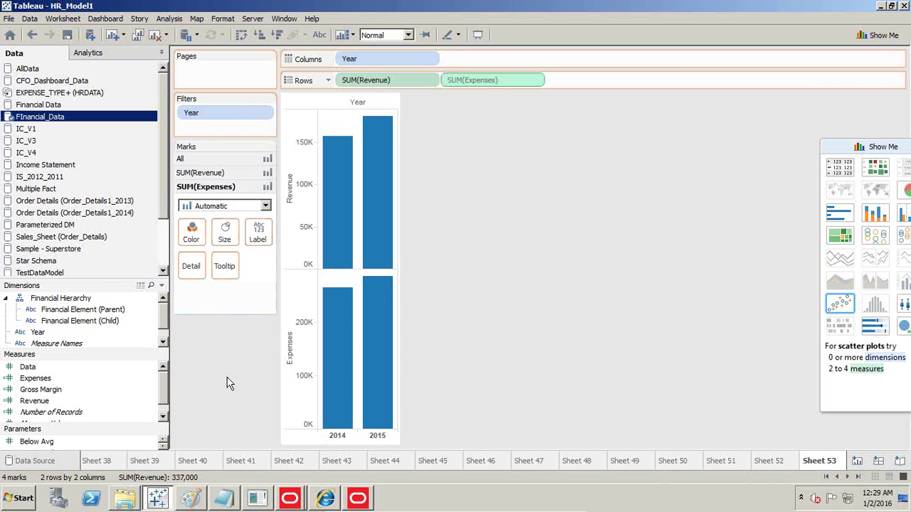
{"action": "left_click_drag", "start_coordinate": [228, 383], "coordinate": [225, 382]}
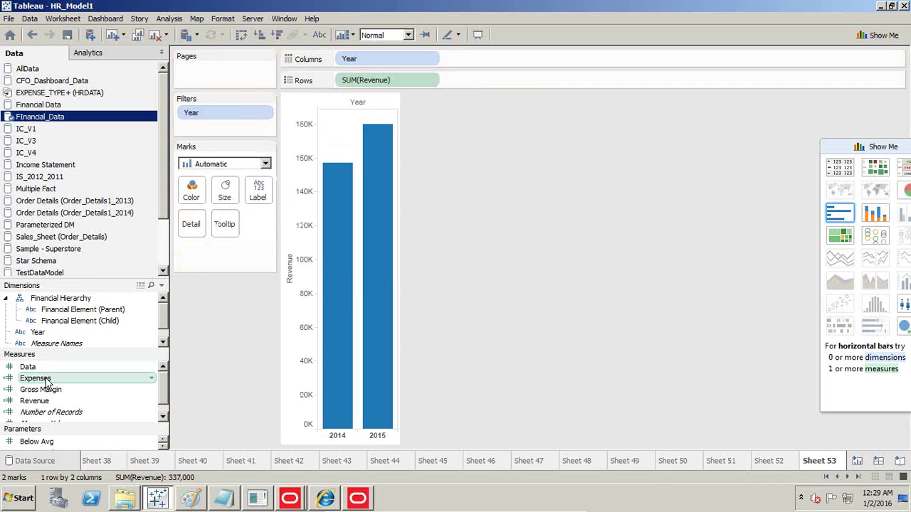
{"action": "left_click_drag", "start_coordinate": [46, 382], "coordinate": [397, 325]}
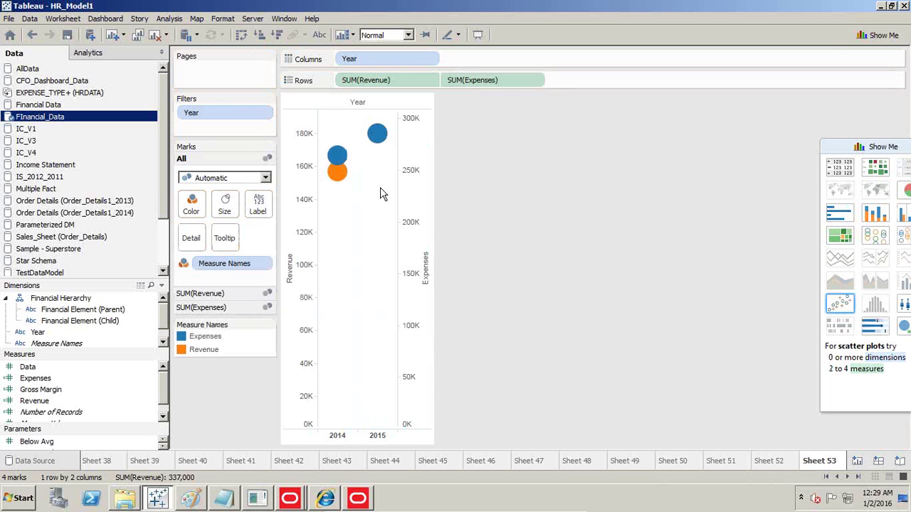
{"action": "left_click_drag", "start_coordinate": [462, 80], "coordinate": [201, 434]}
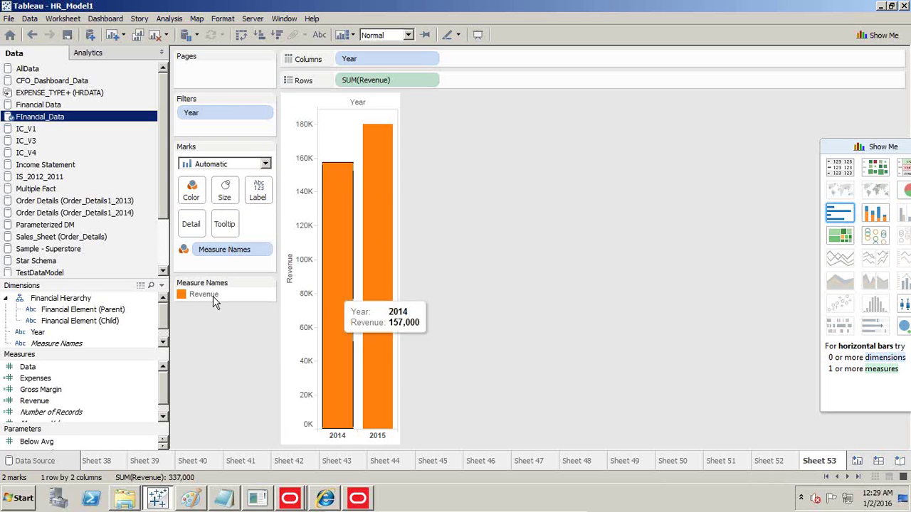
{"action": "left_click_drag", "start_coordinate": [49, 384], "coordinate": [305, 419]}
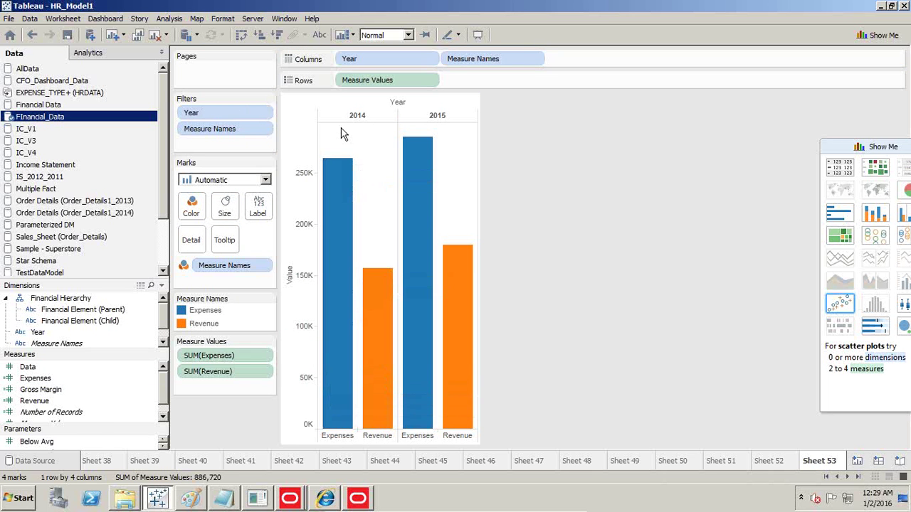
- Minimize the virtual machine window to switch to the income statement workbook in Excel
{"action": "mouse_move", "coordinate": [497, 503]}
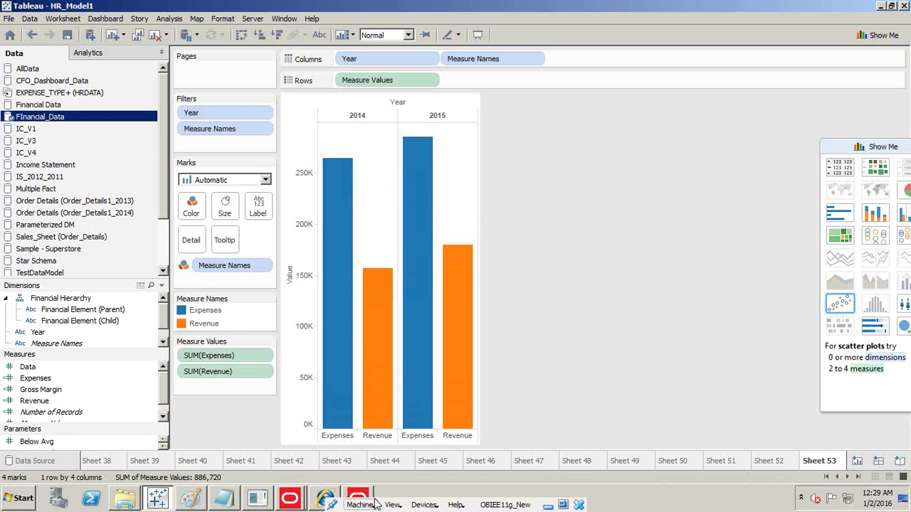
{"action": "left_click", "coordinate": [546, 504]}
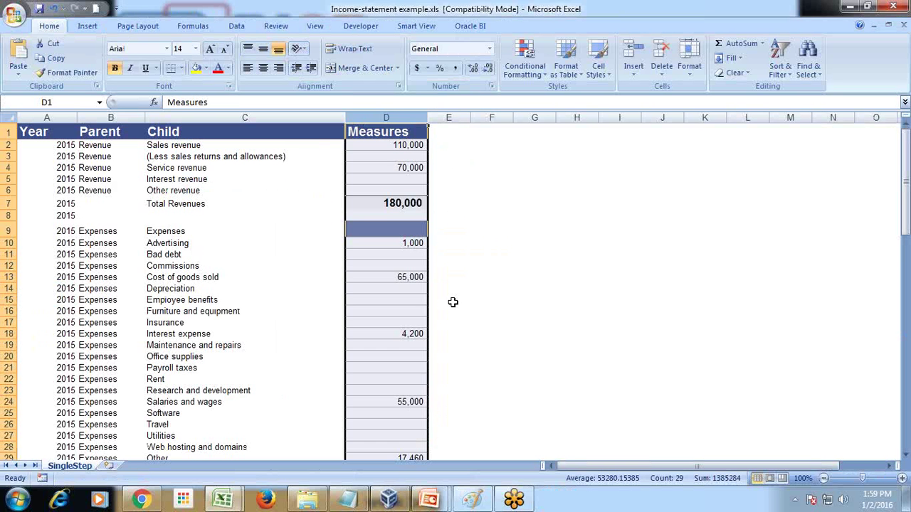